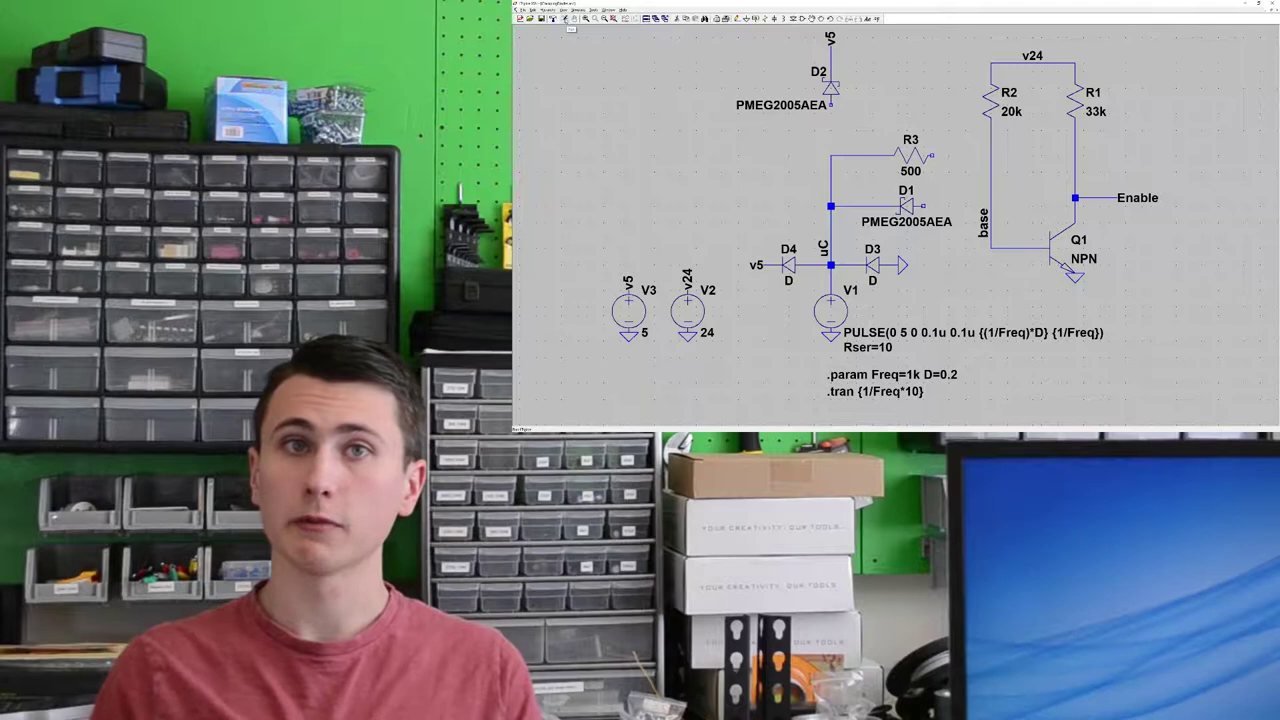
Step: Run the transient simulation and plot the base voltage, then the Enable voltage on its own
click(566, 19)
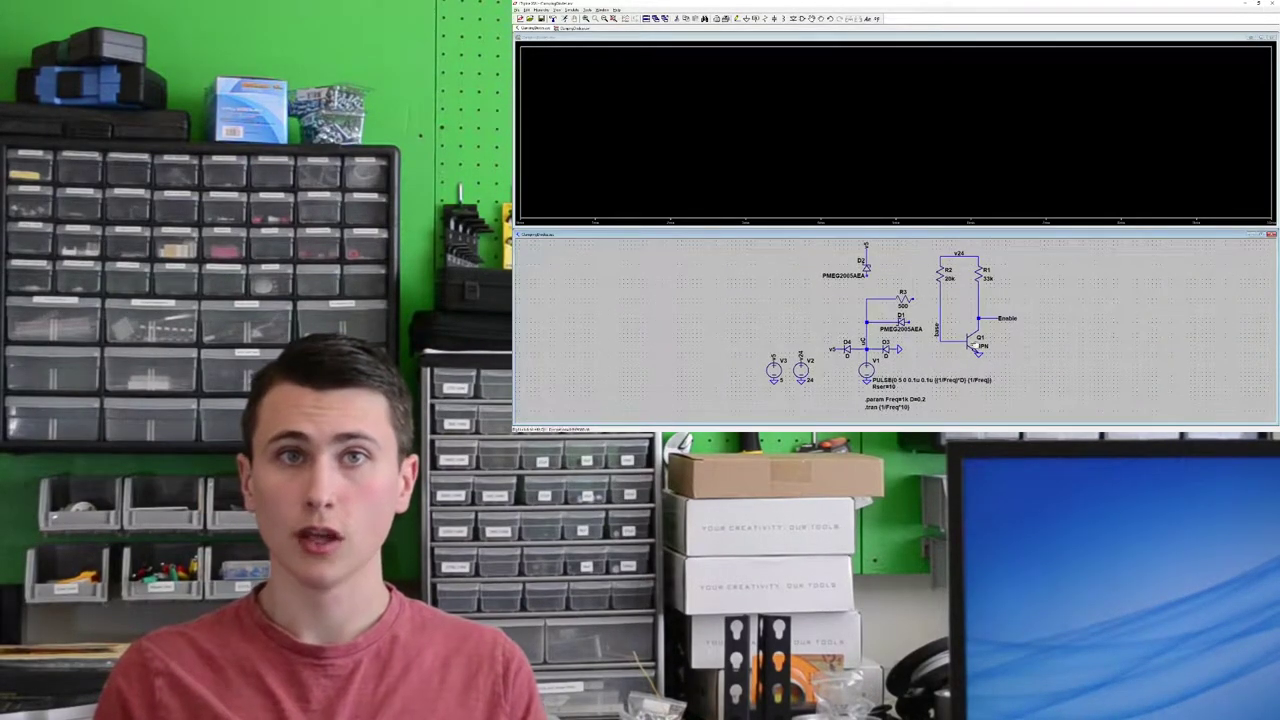
click(975, 345)
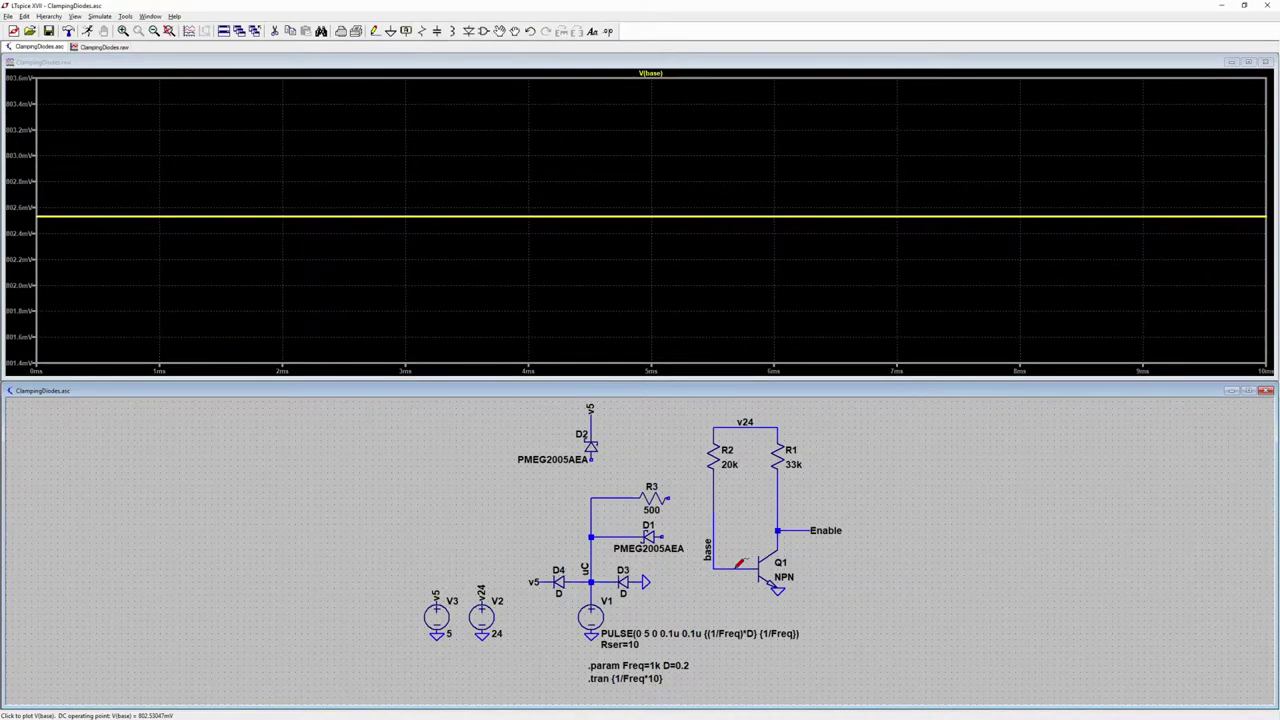
click(796, 531)
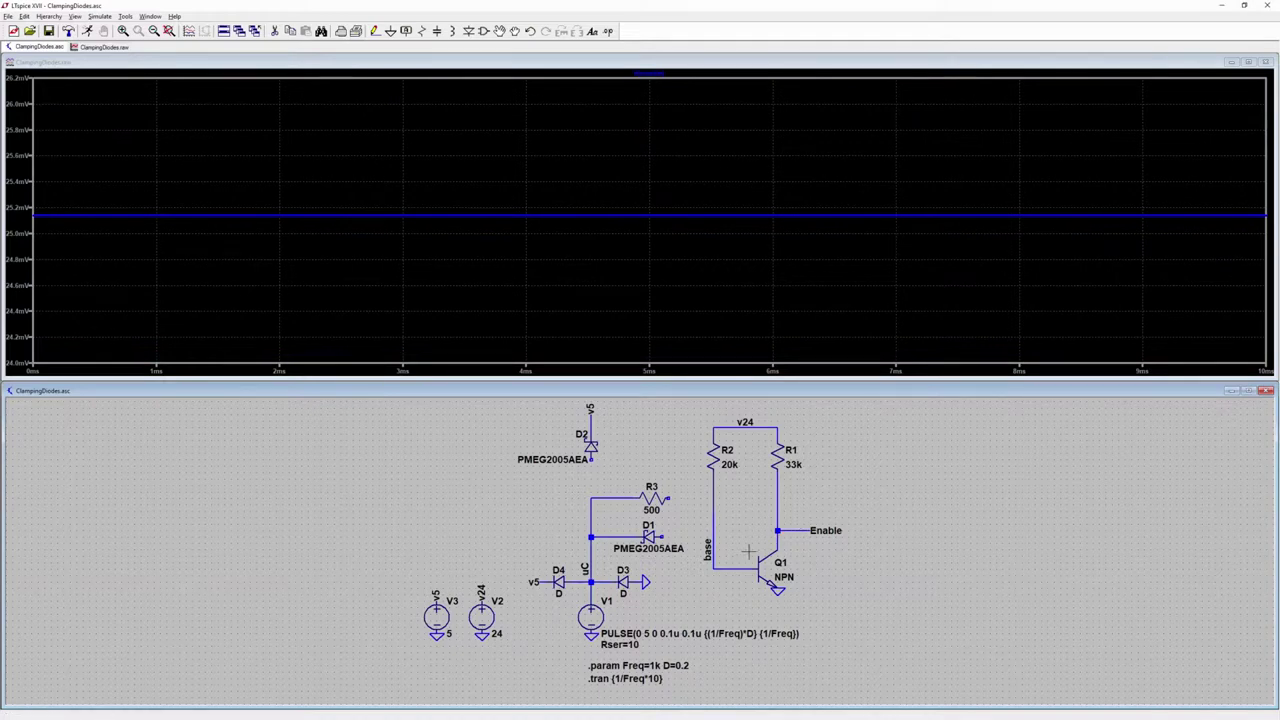
Step: Wire Q1's base node directly to the uC node above V1 and rerun the simulation
click(375, 31)
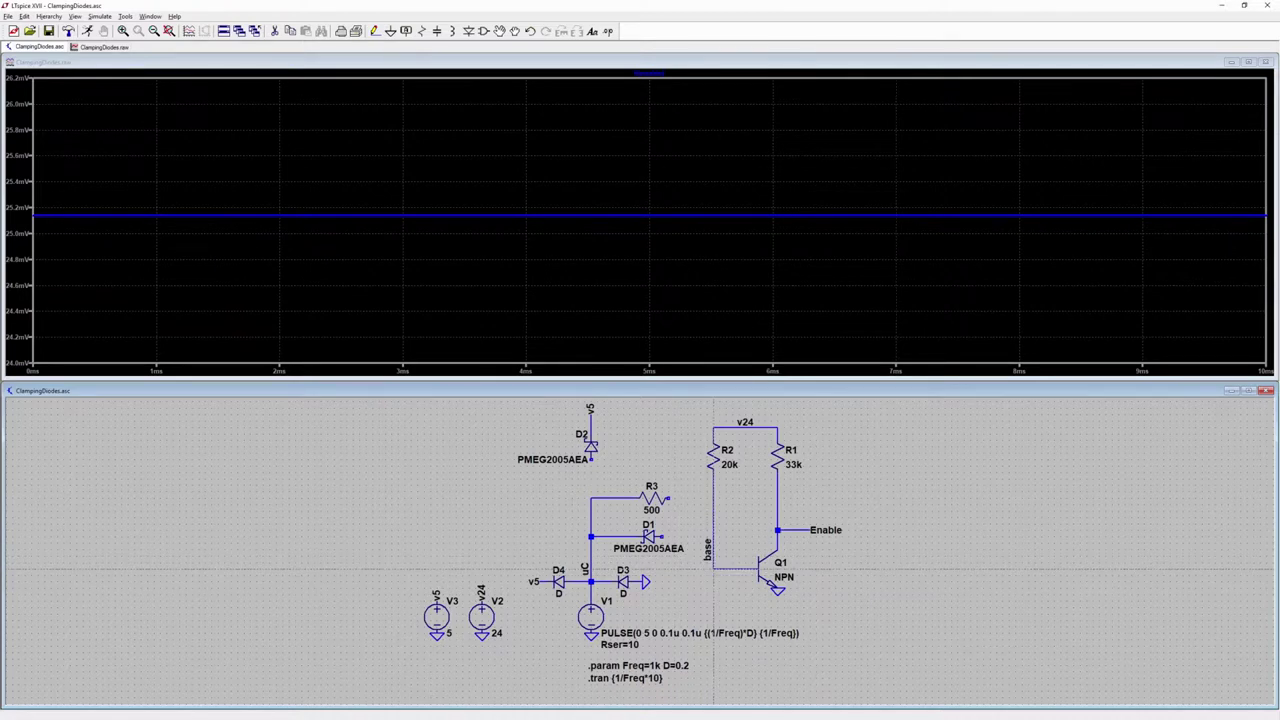
click(713, 568)
click(590, 569)
key(Escape)
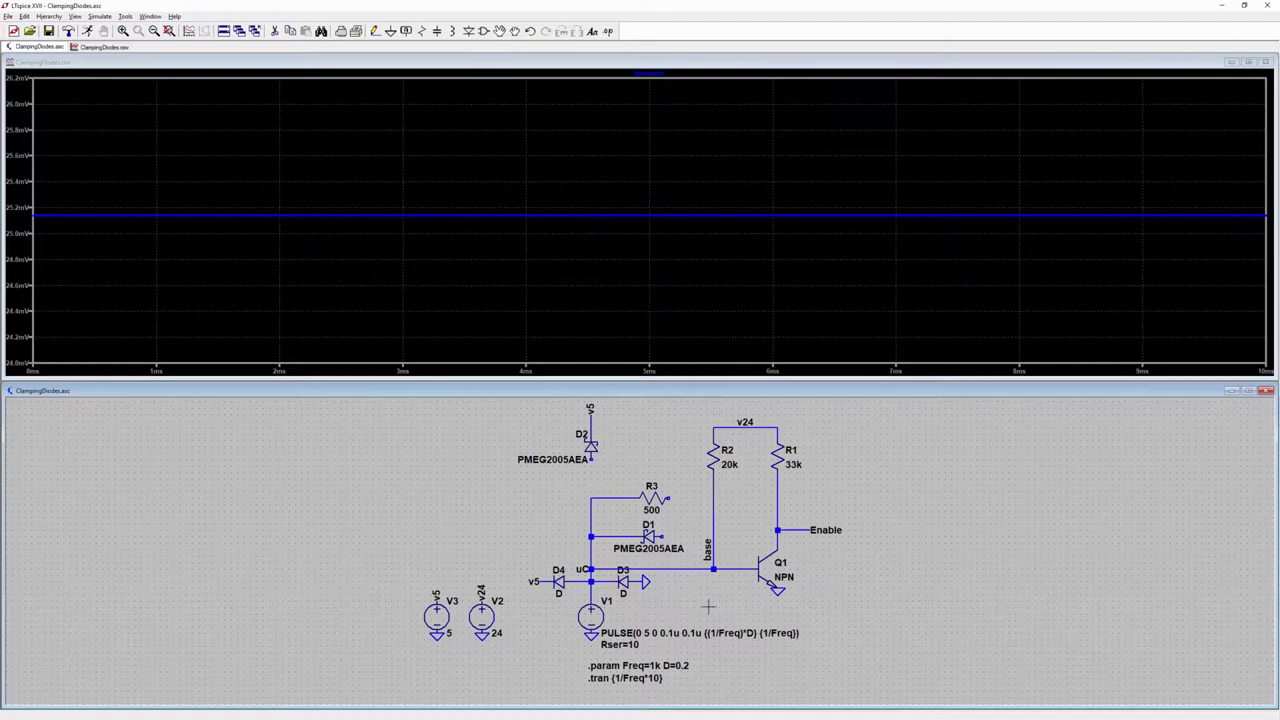
click(88, 31)
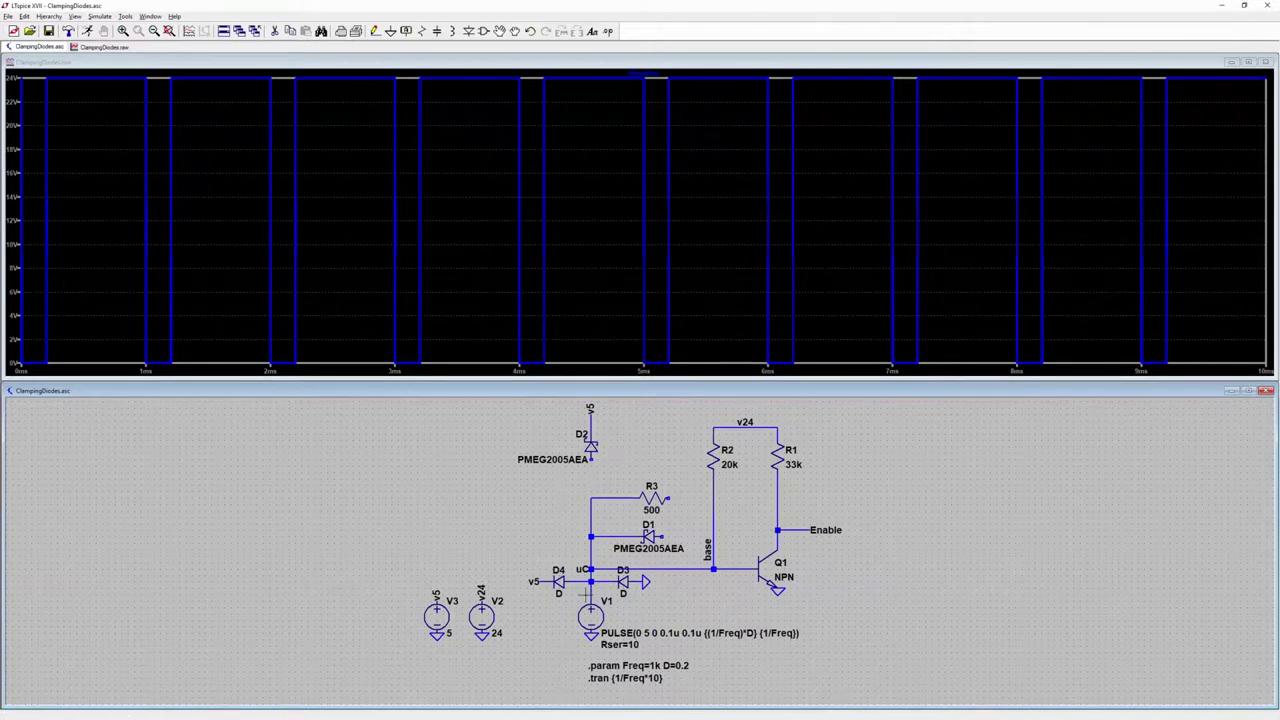
Step: Plot the base voltage on its own, then compare V1's current with Q1's base current
click(666, 569)
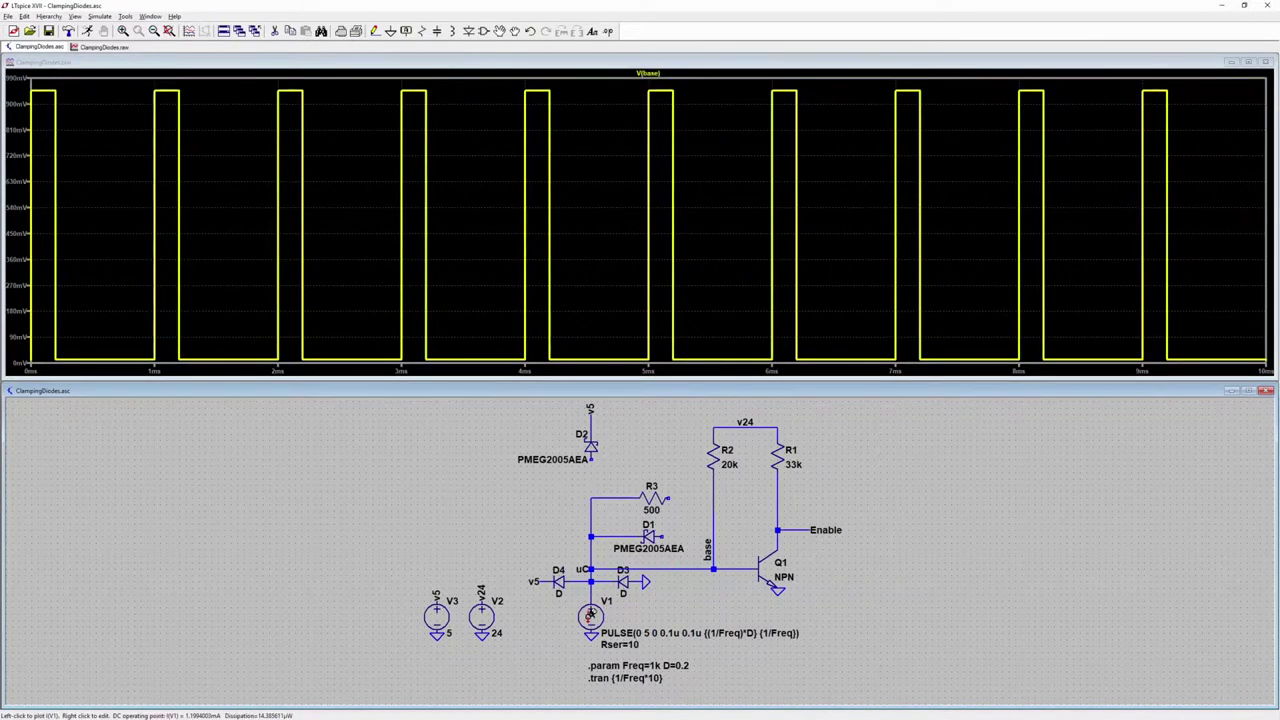
click(590, 614)
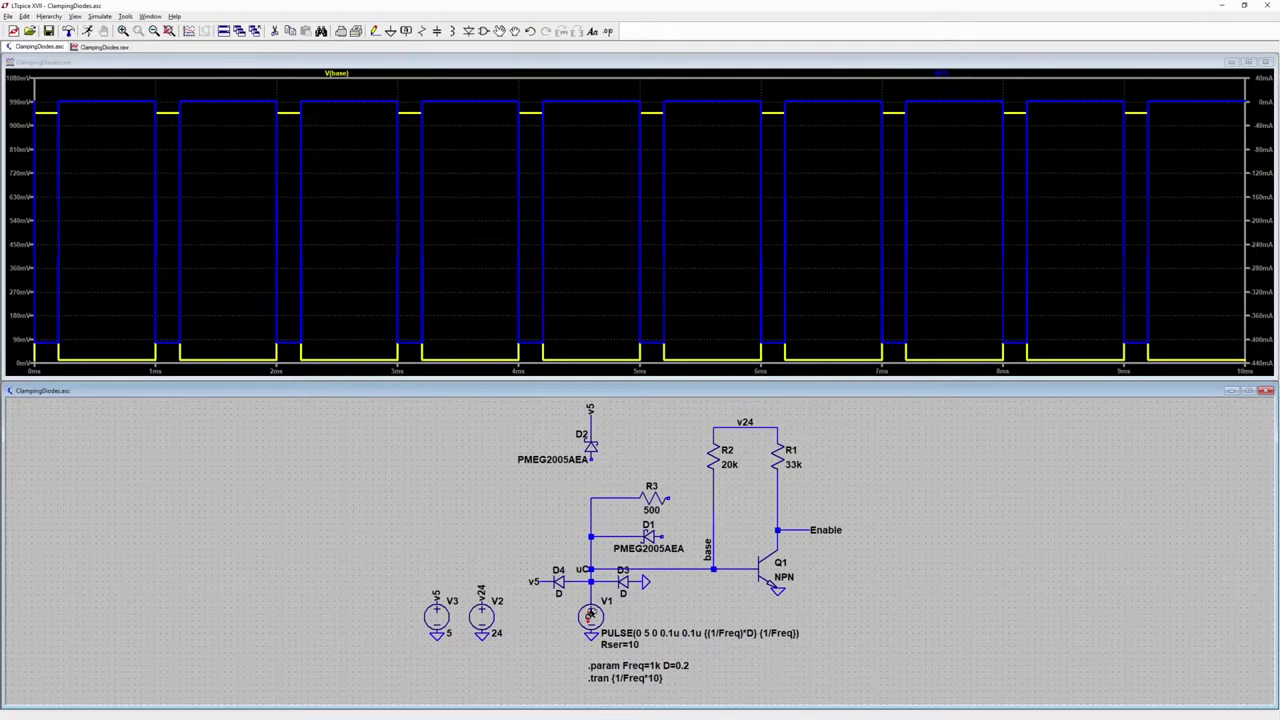
click(590, 614)
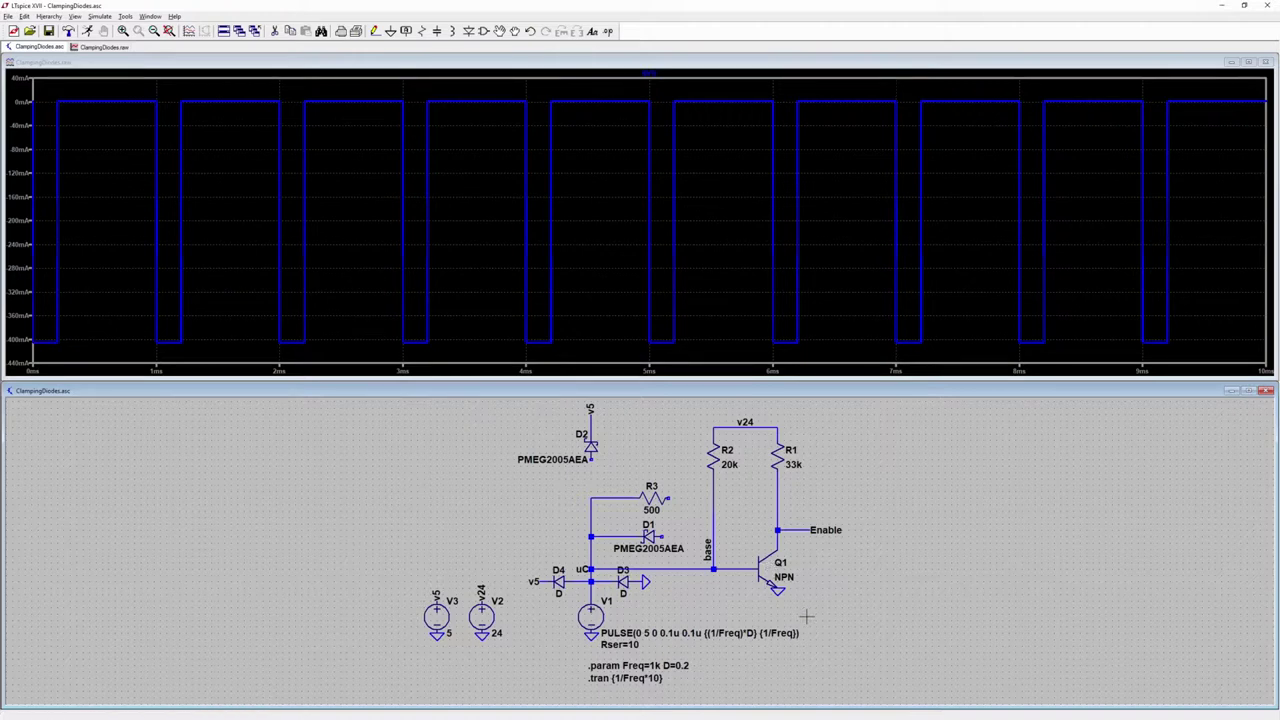
click(757, 566)
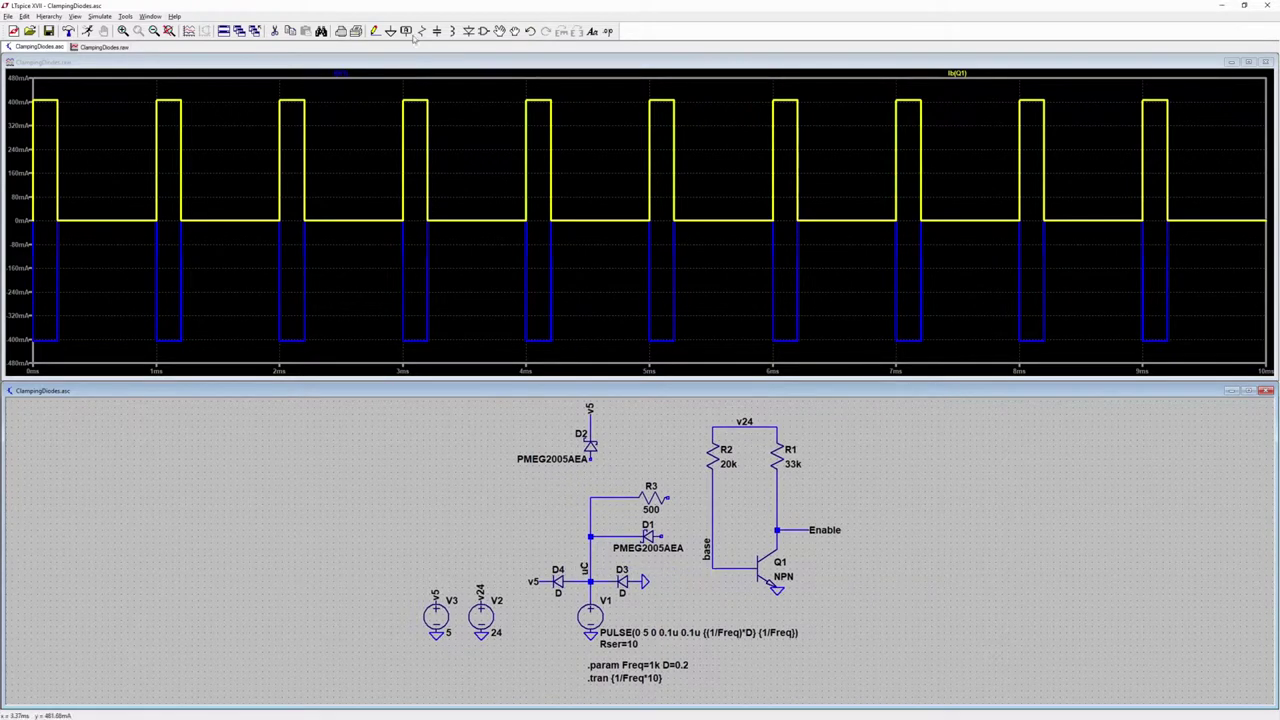
Step: Wire D1's free end to the base node and rerun the simulation
click(376, 31)
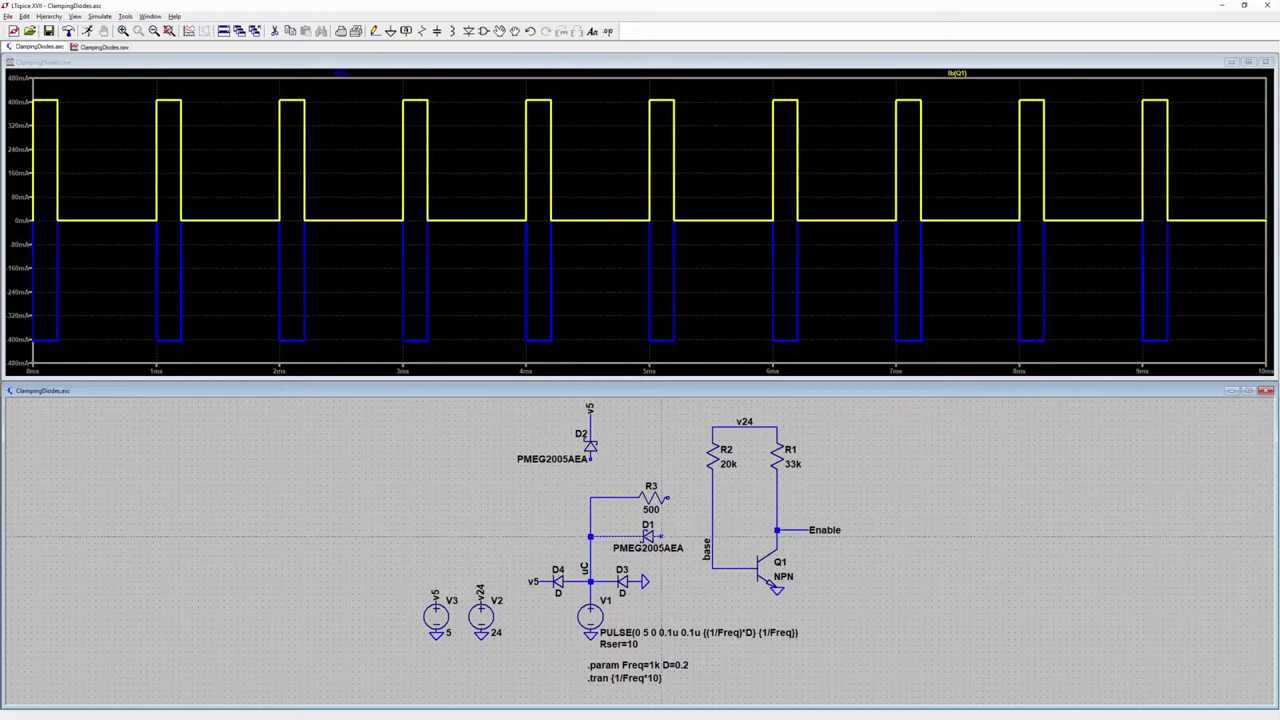
click(660, 537)
click(712, 537)
key(Escape)
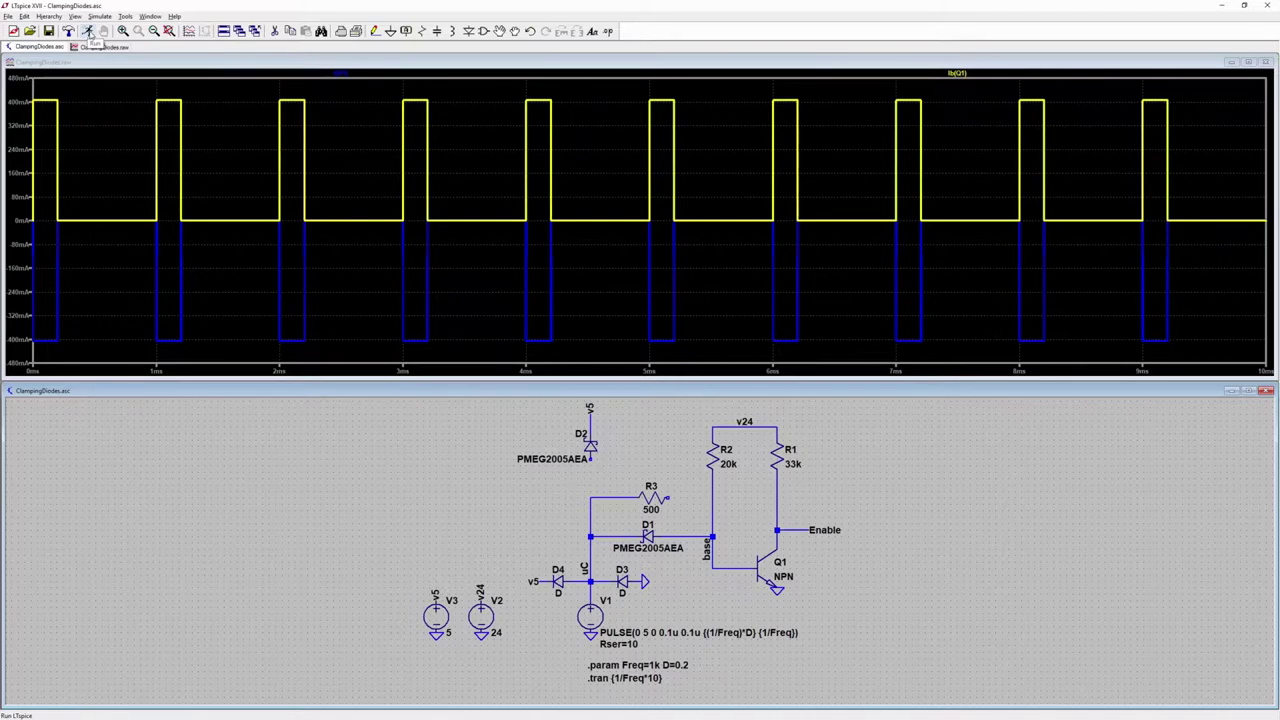
click(88, 31)
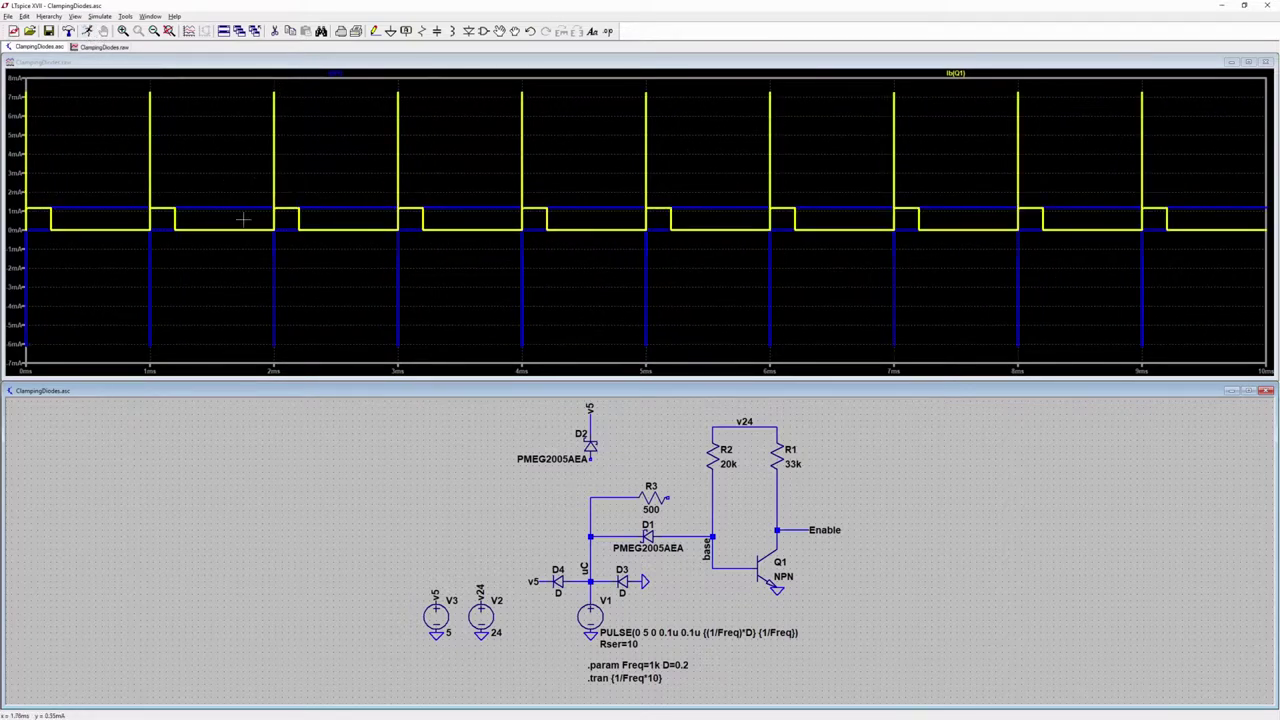
Step: Zoom the waveform to about 2.6–4.8 ms and remove the trace of Q1's base current
drag(351, 83, 612, 362)
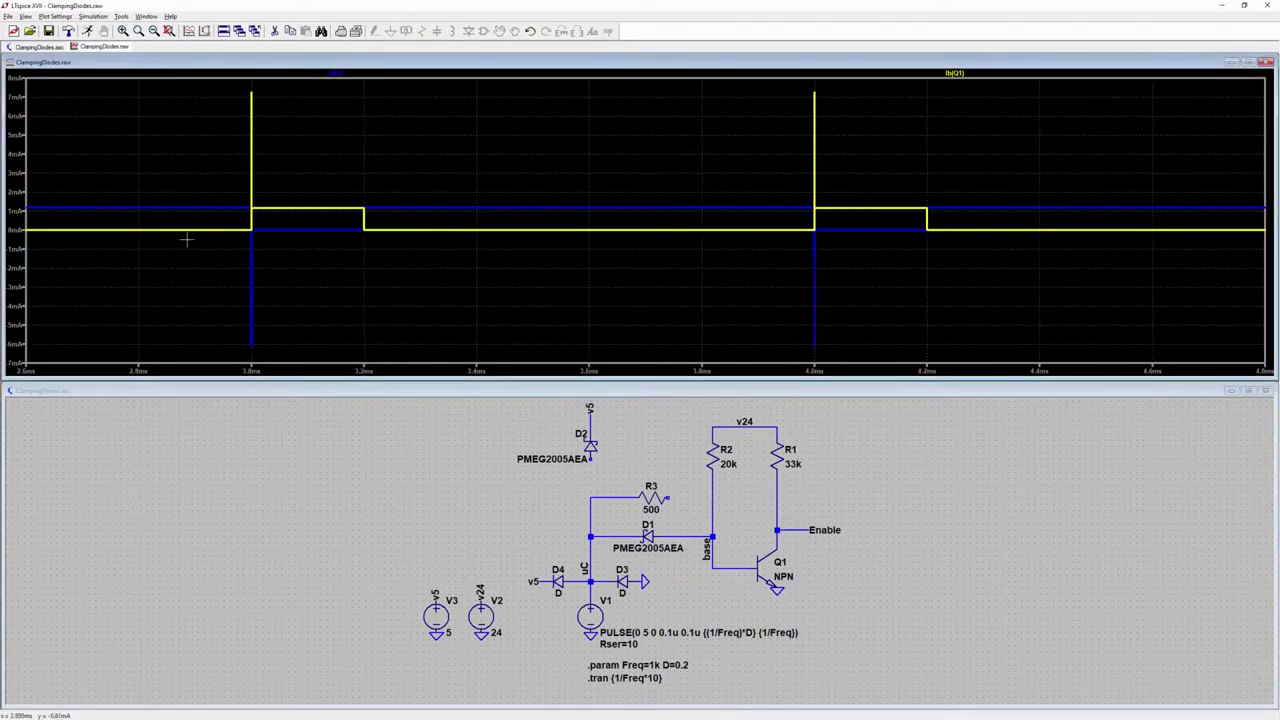
key(Delete)
click(957, 73)
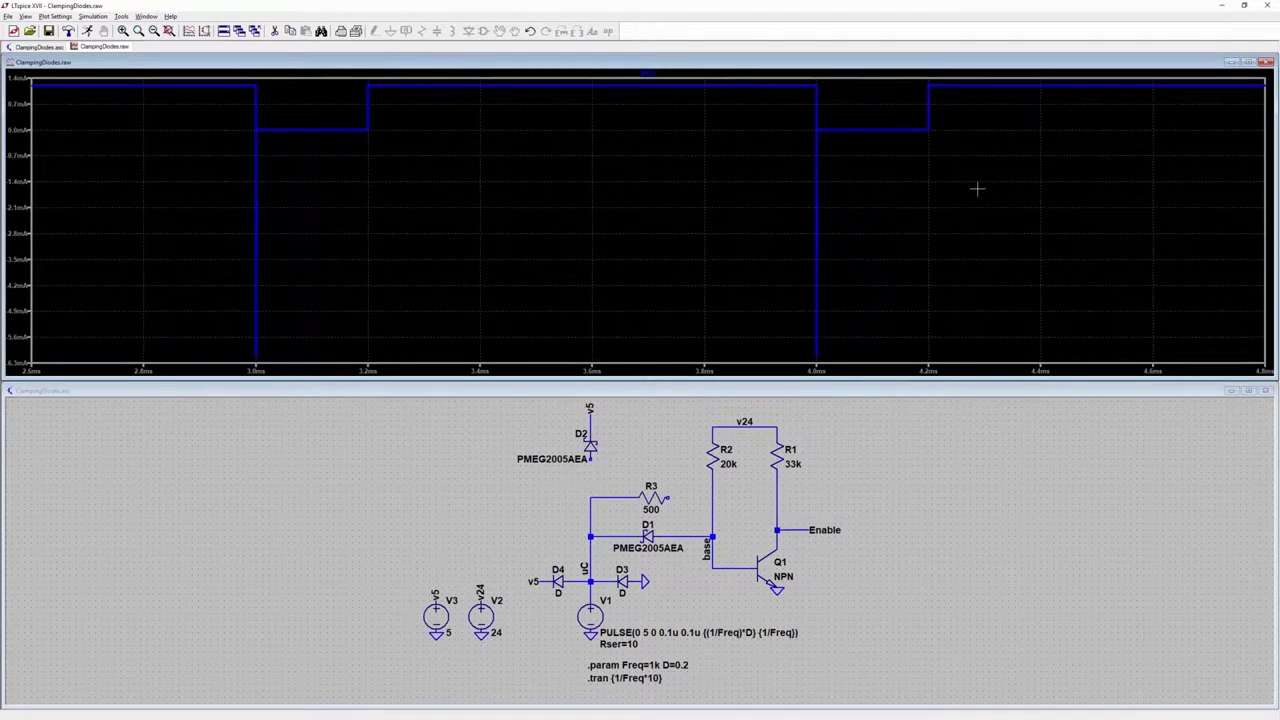
Step: Plot the uC voltage, and rerun the simulation with D2's anode wired down to the uC node at R3's corner
click(975, 533)
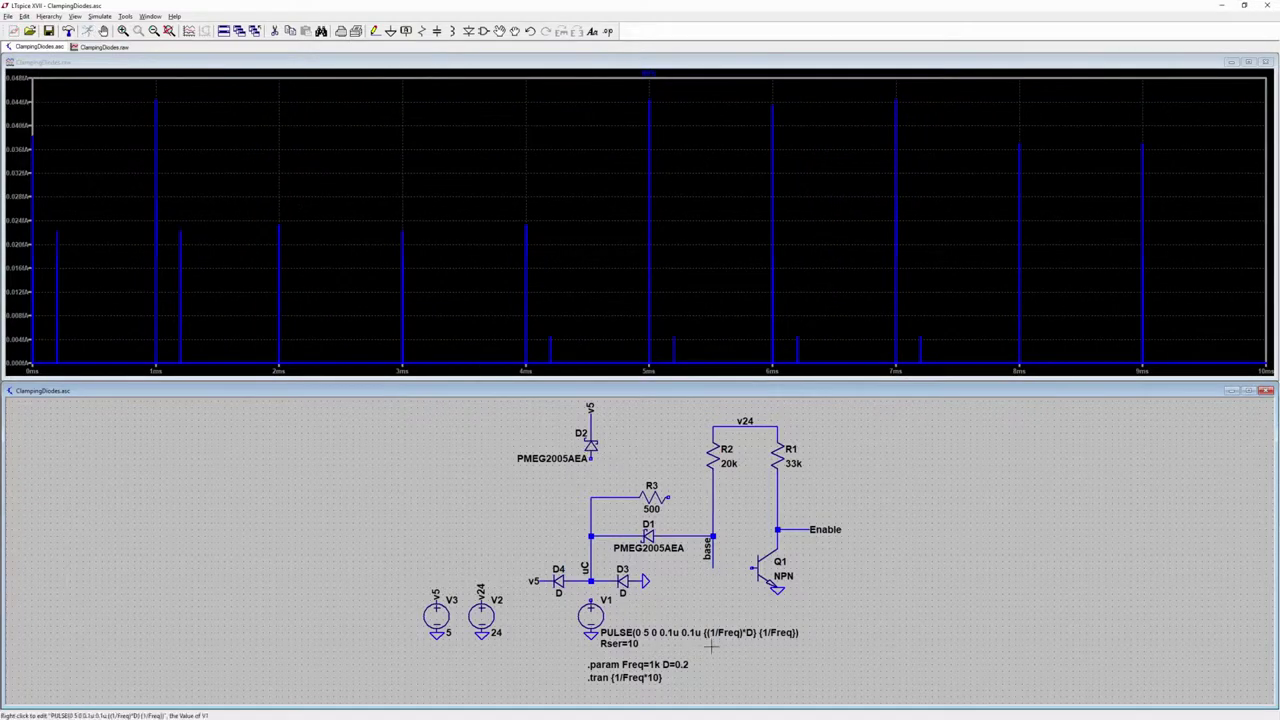
click(591, 563)
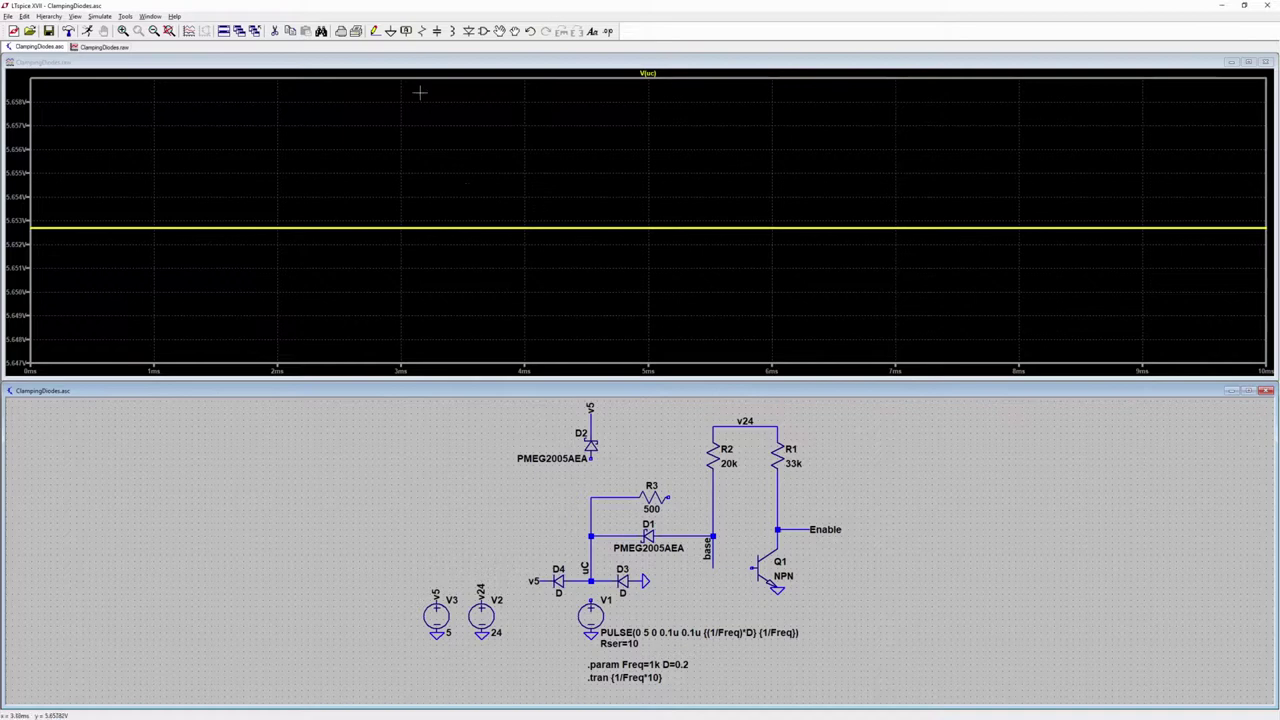
click(374, 31)
click(590, 458)
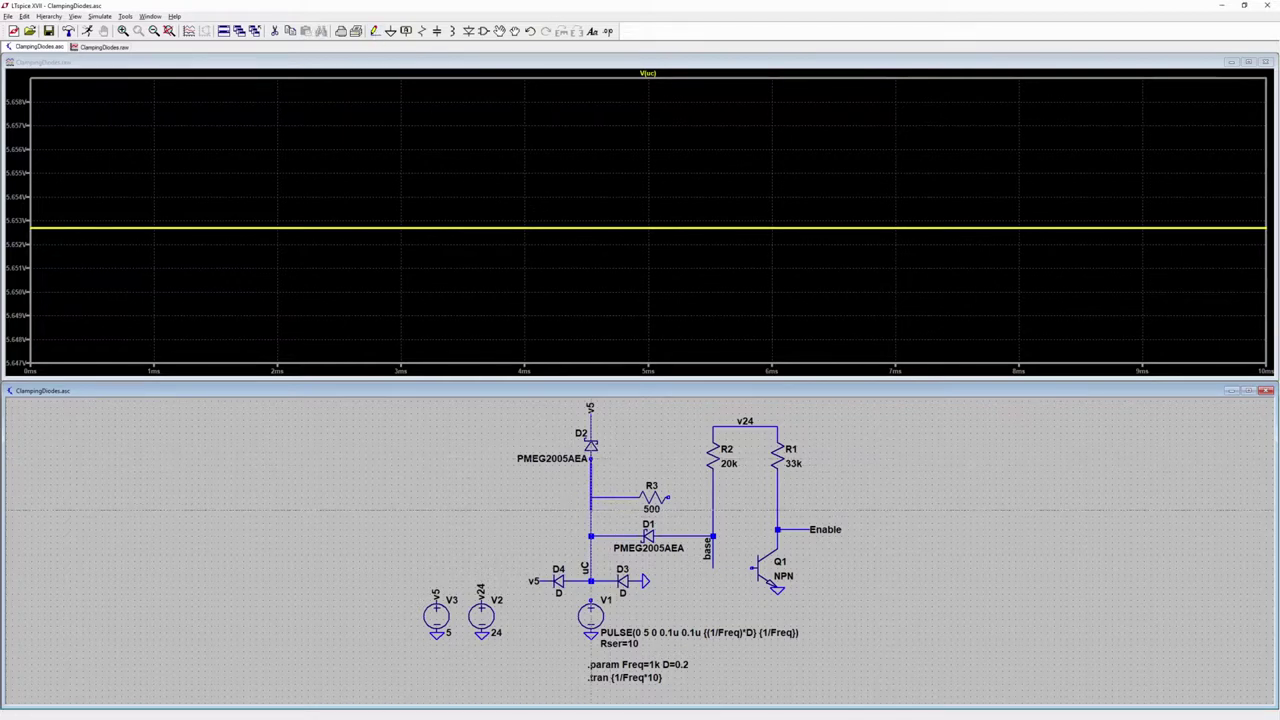
click(590, 497)
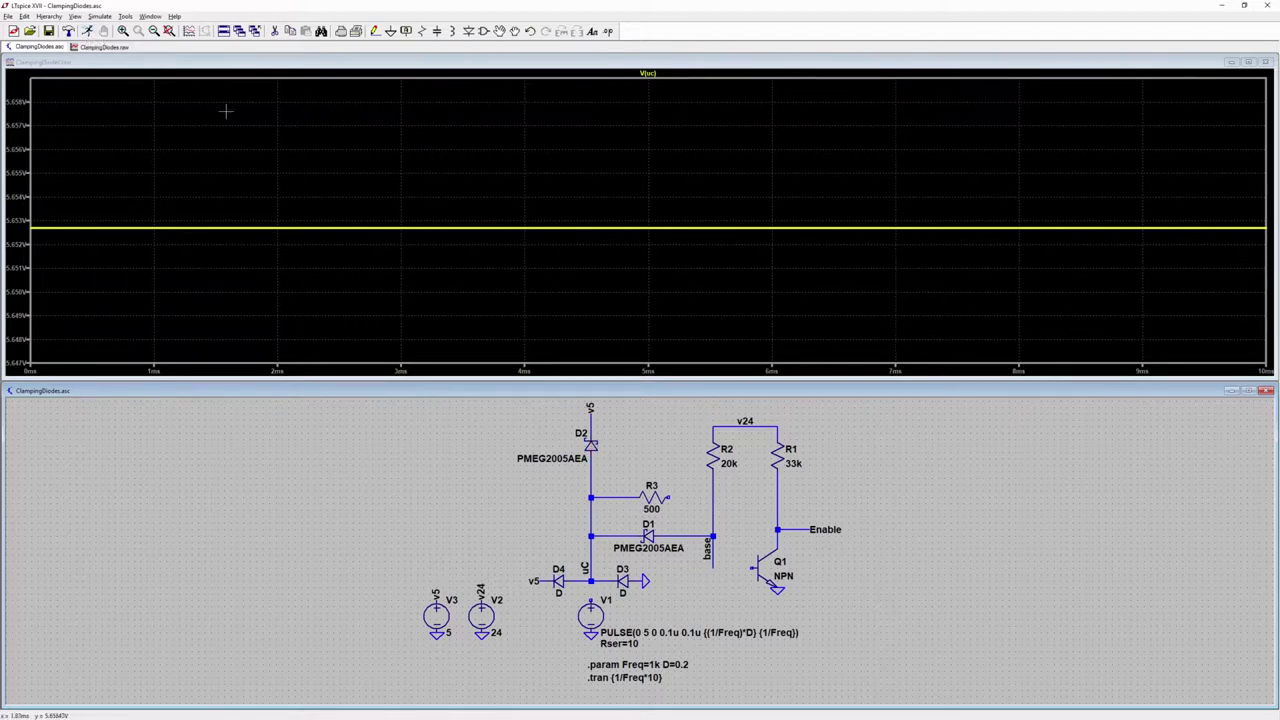
click(87, 31)
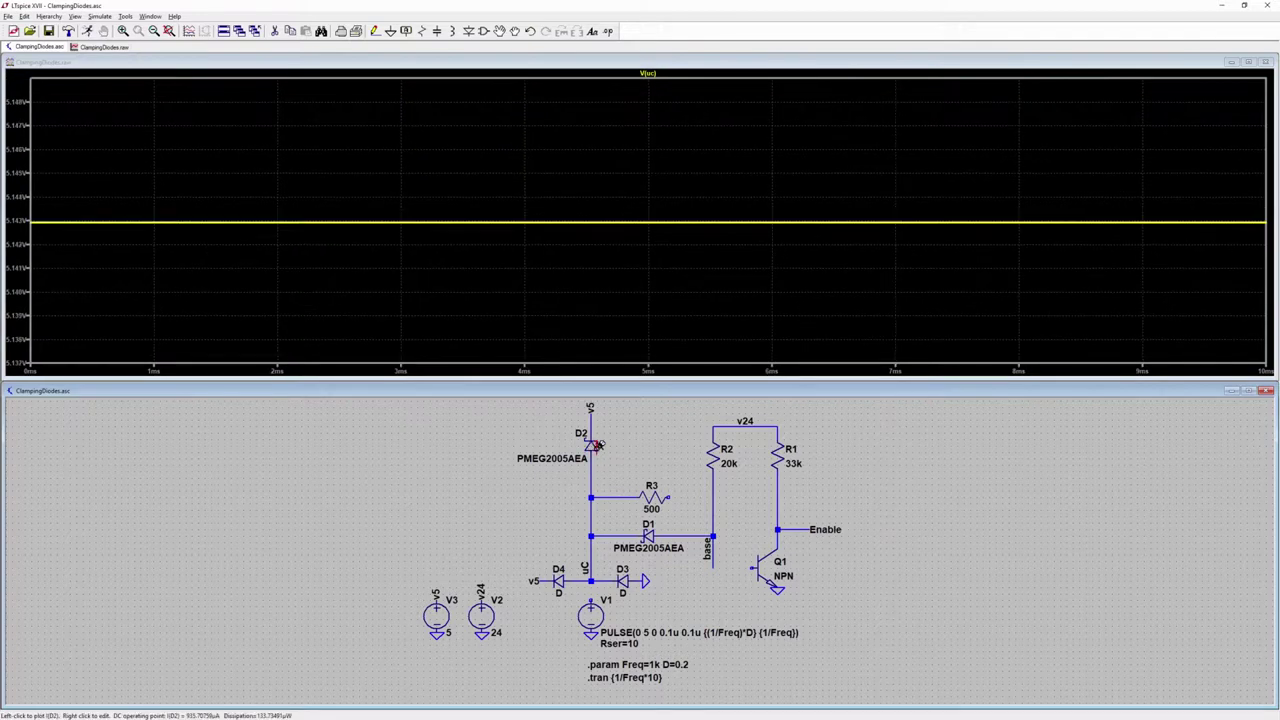
Step: Plot D2's current and D4's current each on their own, then show both together
click(592, 445)
click(594, 445)
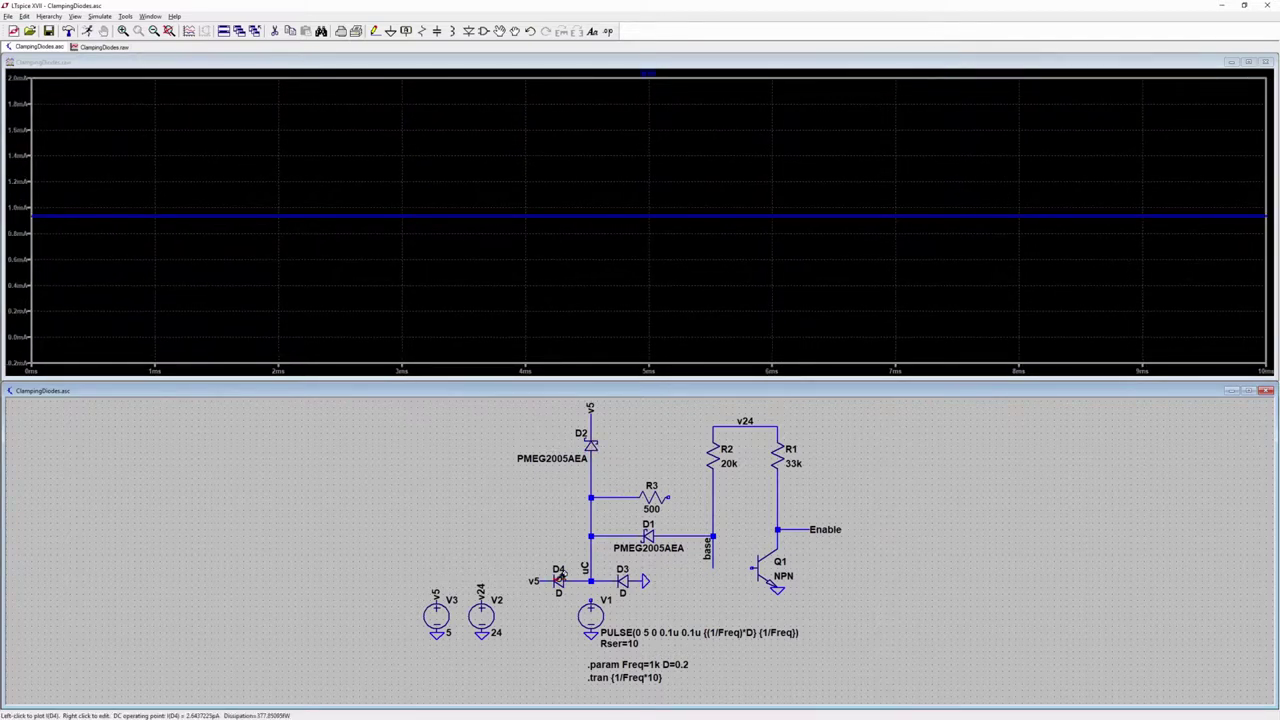
click(558, 578)
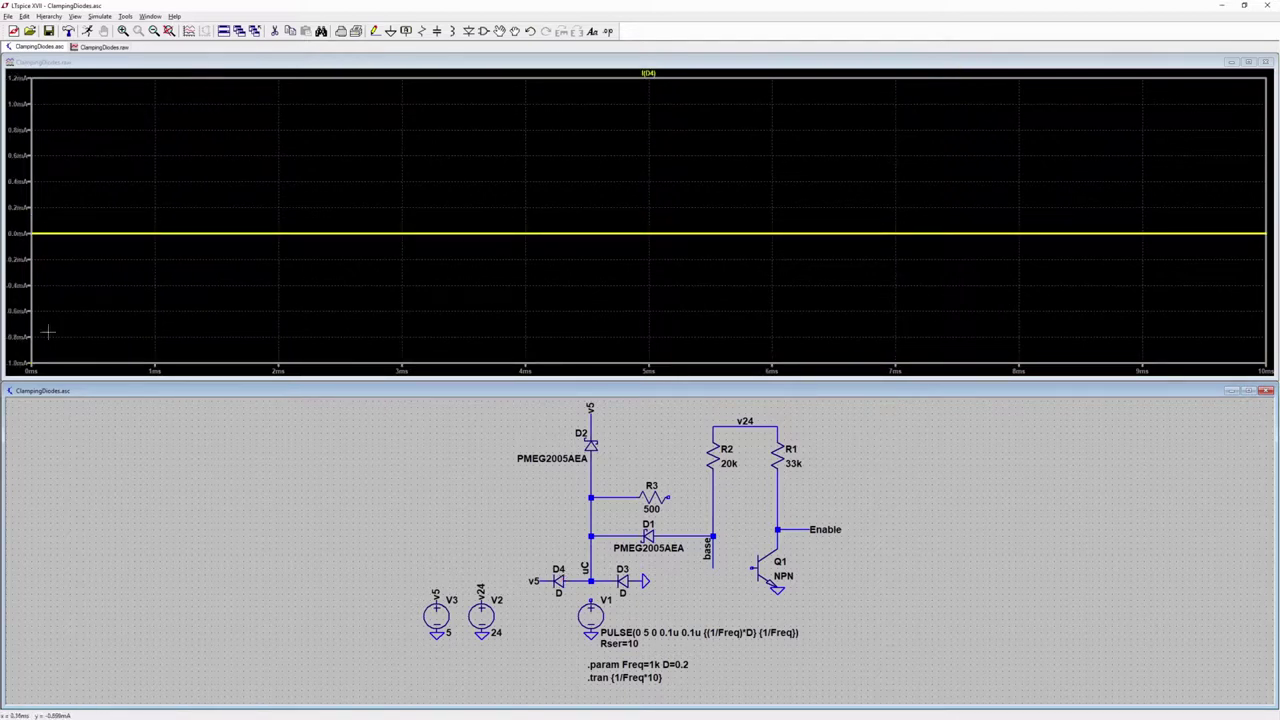
click(594, 442)
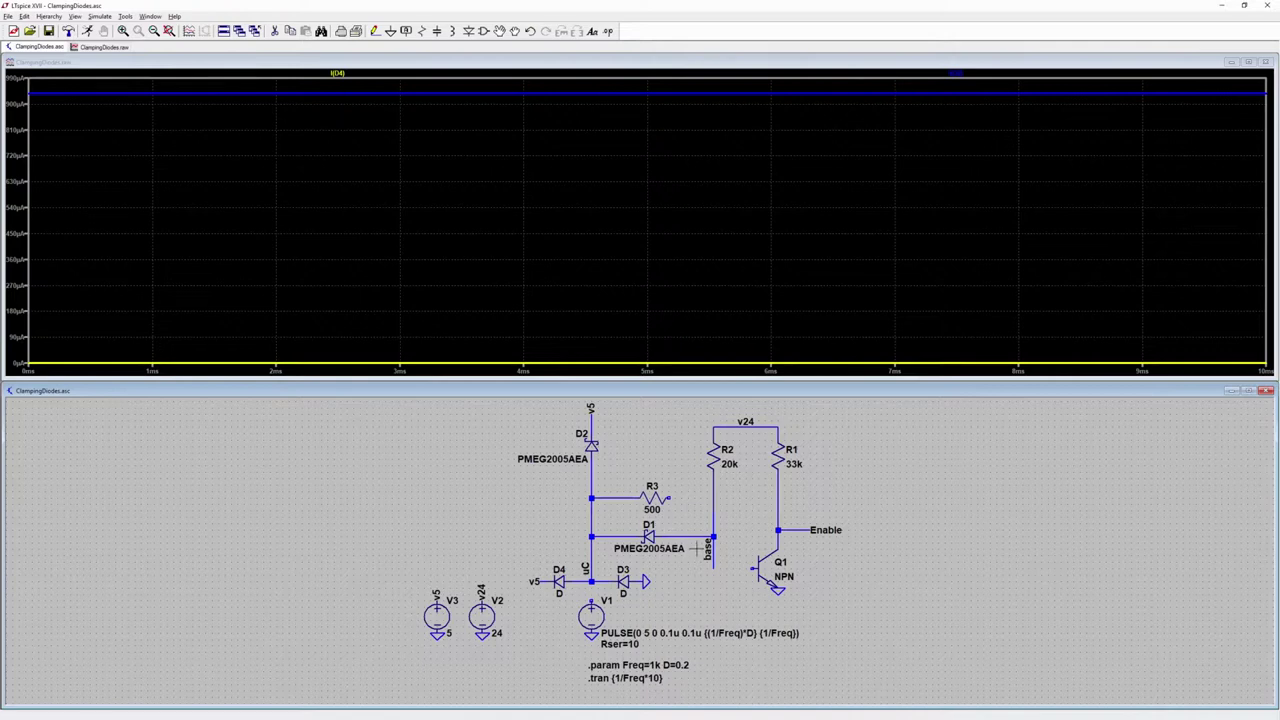
Step: Replace the wire between D1 and the base node with one from R3's free end to the base line
key(Delete)
click(700, 537)
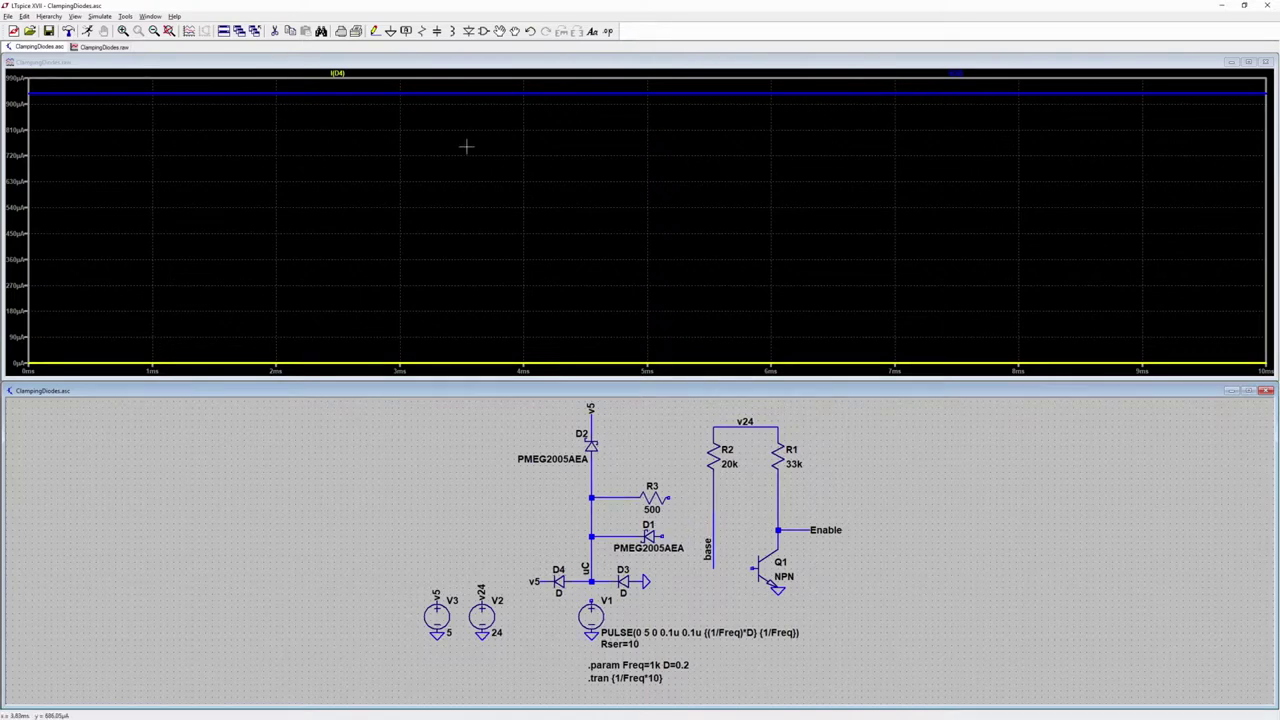
click(376, 31)
click(668, 497)
click(713, 497)
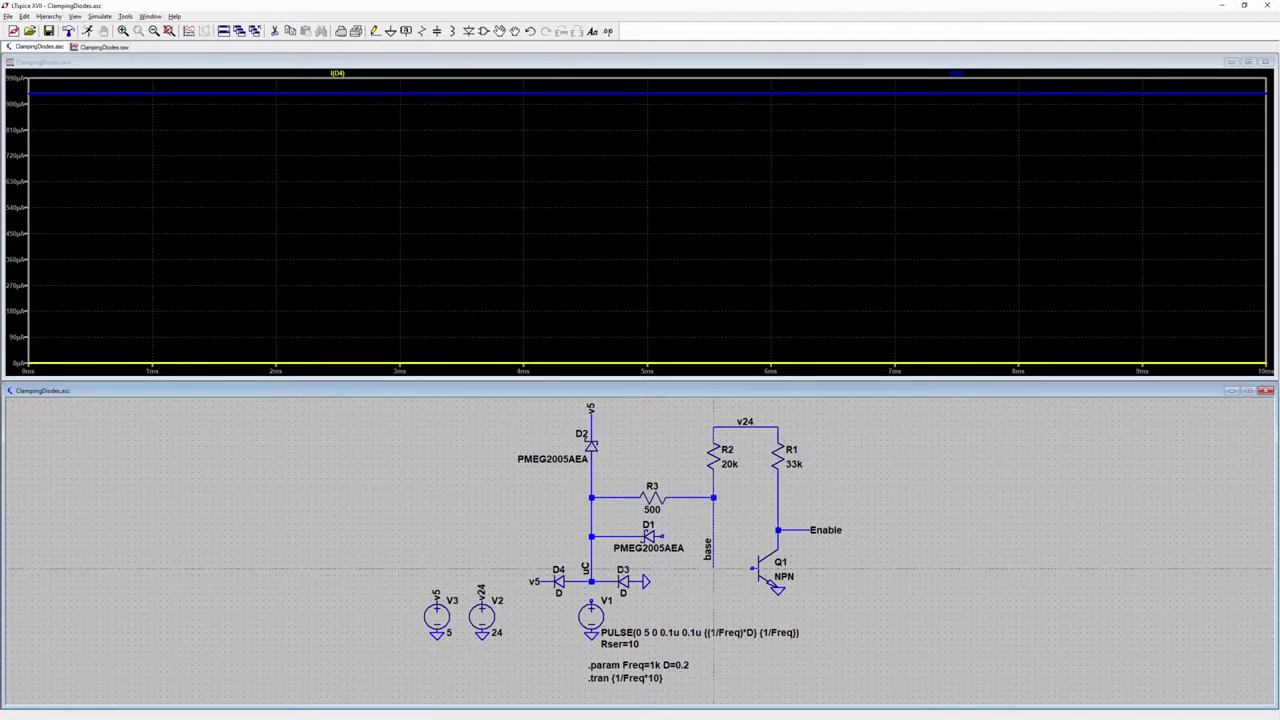
Step: Reconnect the base line to Q1's base and V1's output to the uC node
click(713, 566)
click(753, 568)
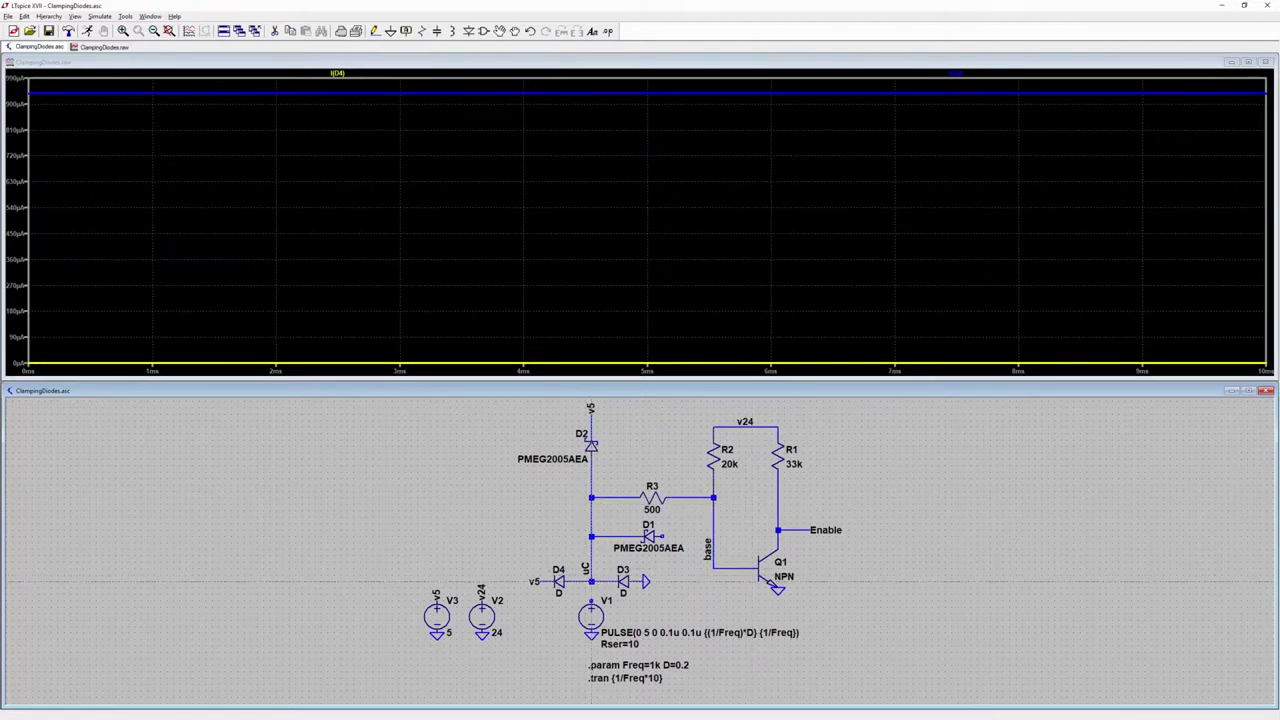
key(Escape)
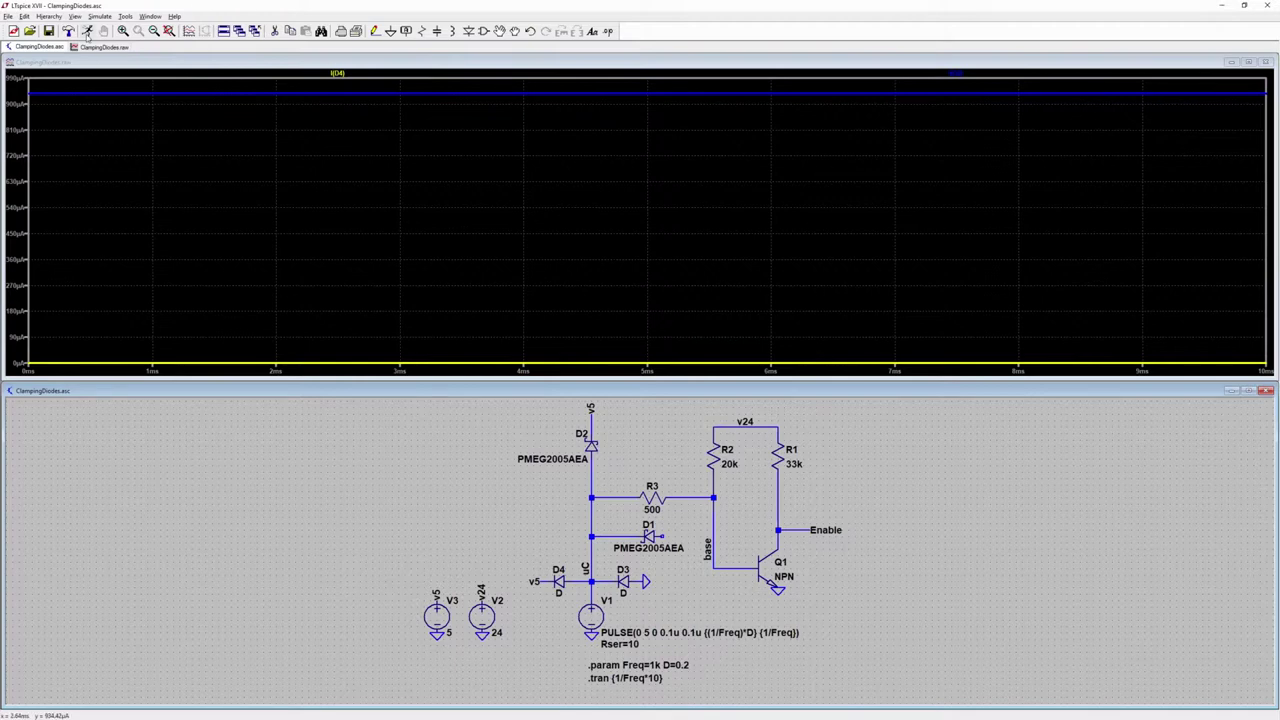
Step: Rerun the simulation with R3 in the base path and plot the base voltage, then the Enable voltage alone
click(87, 31)
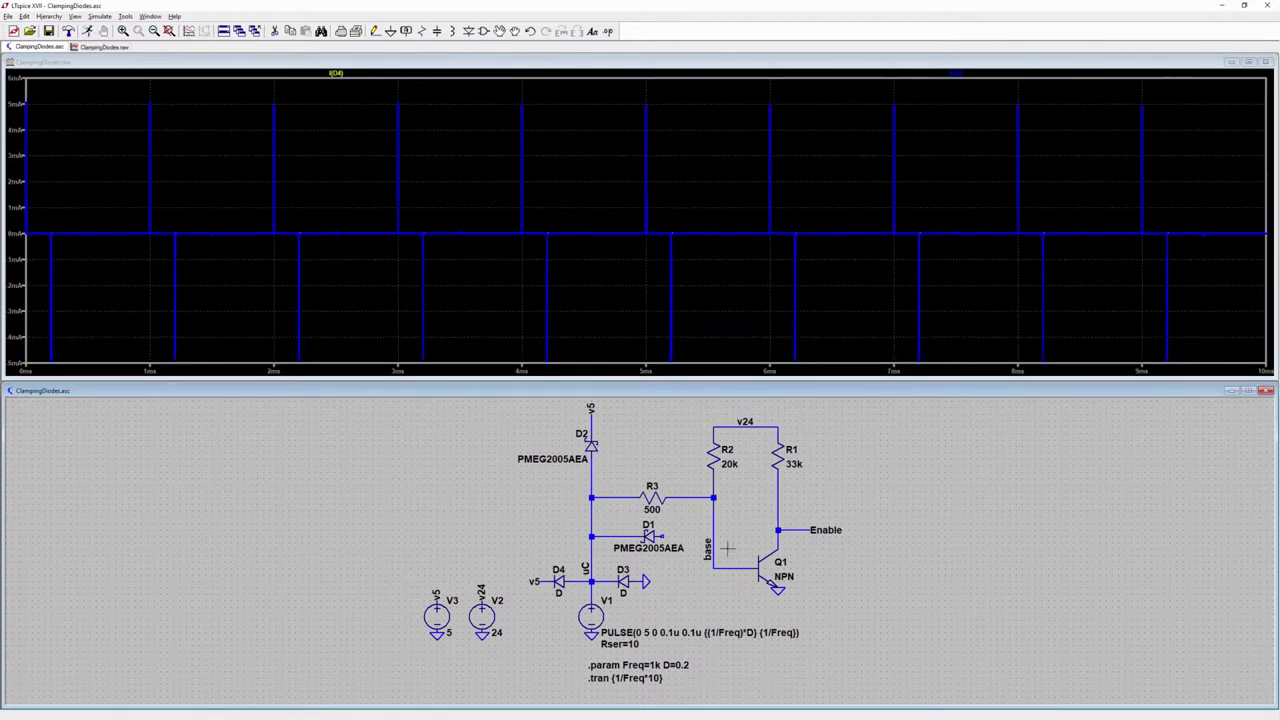
click(715, 513)
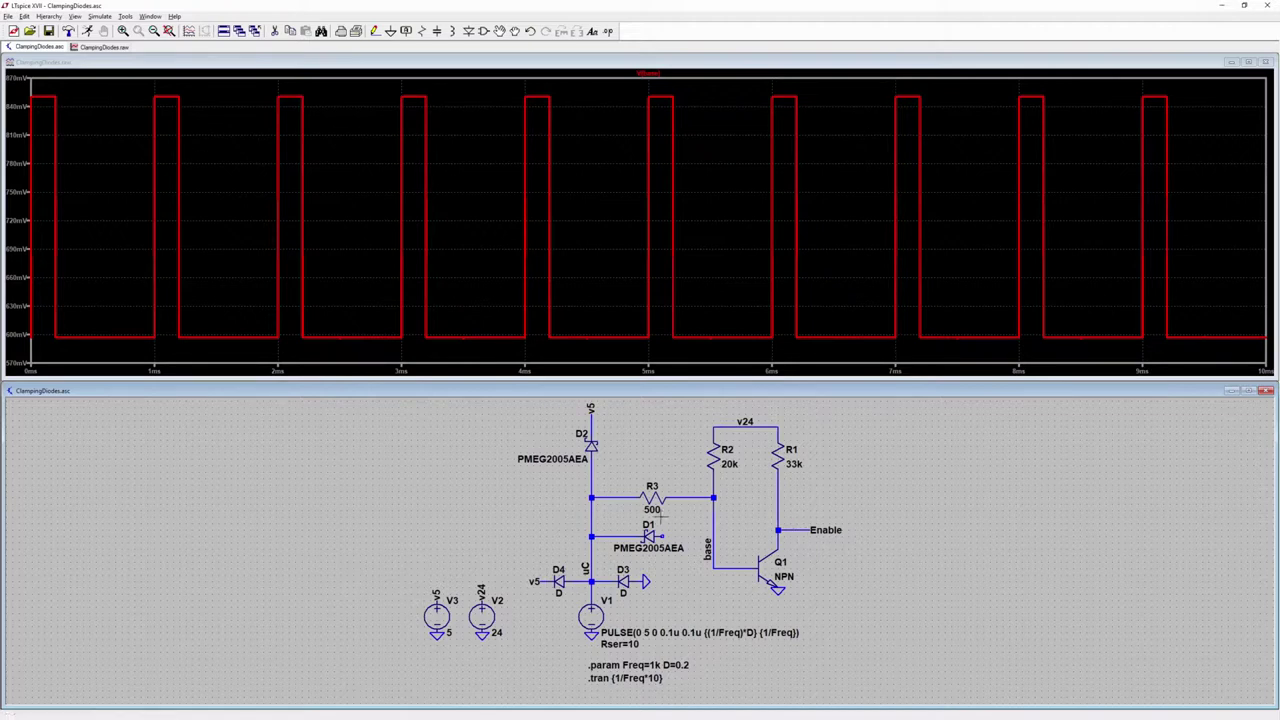
click(797, 529)
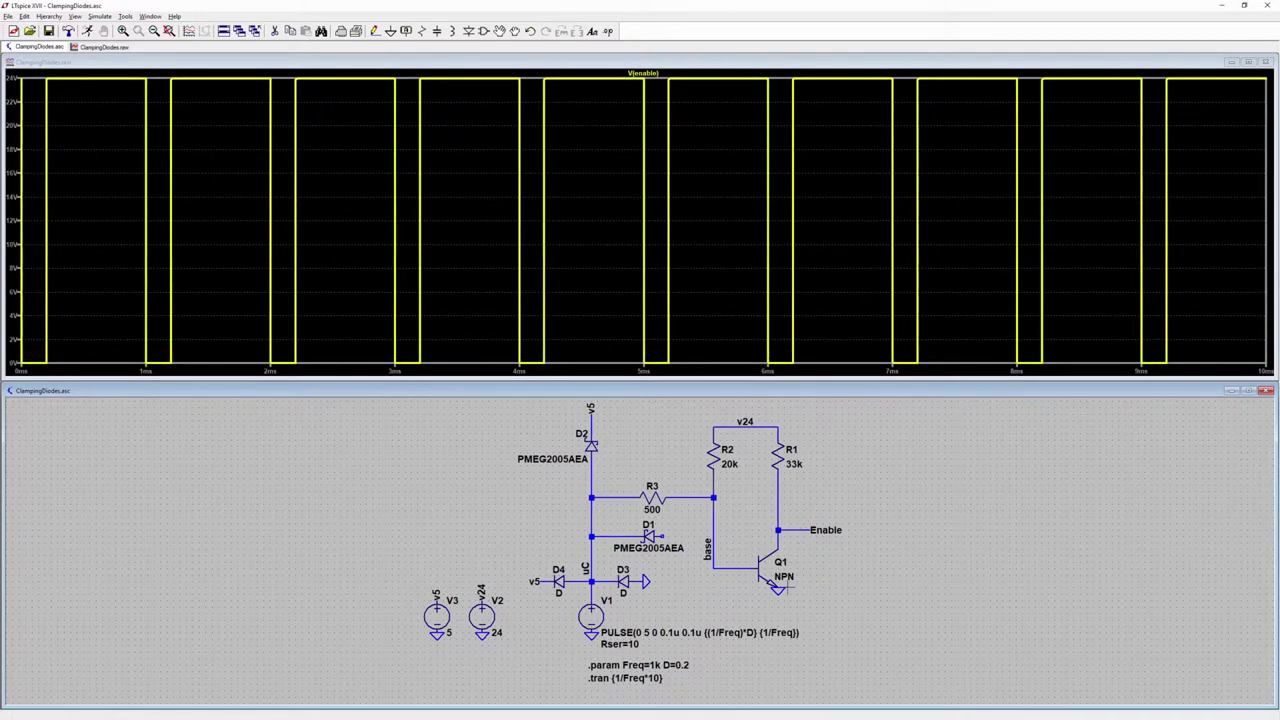
Step: Remove the wire between R3 and the base line, and wire D1's free end to the base line instead
click(692, 496)
key(F3)
click(662, 537)
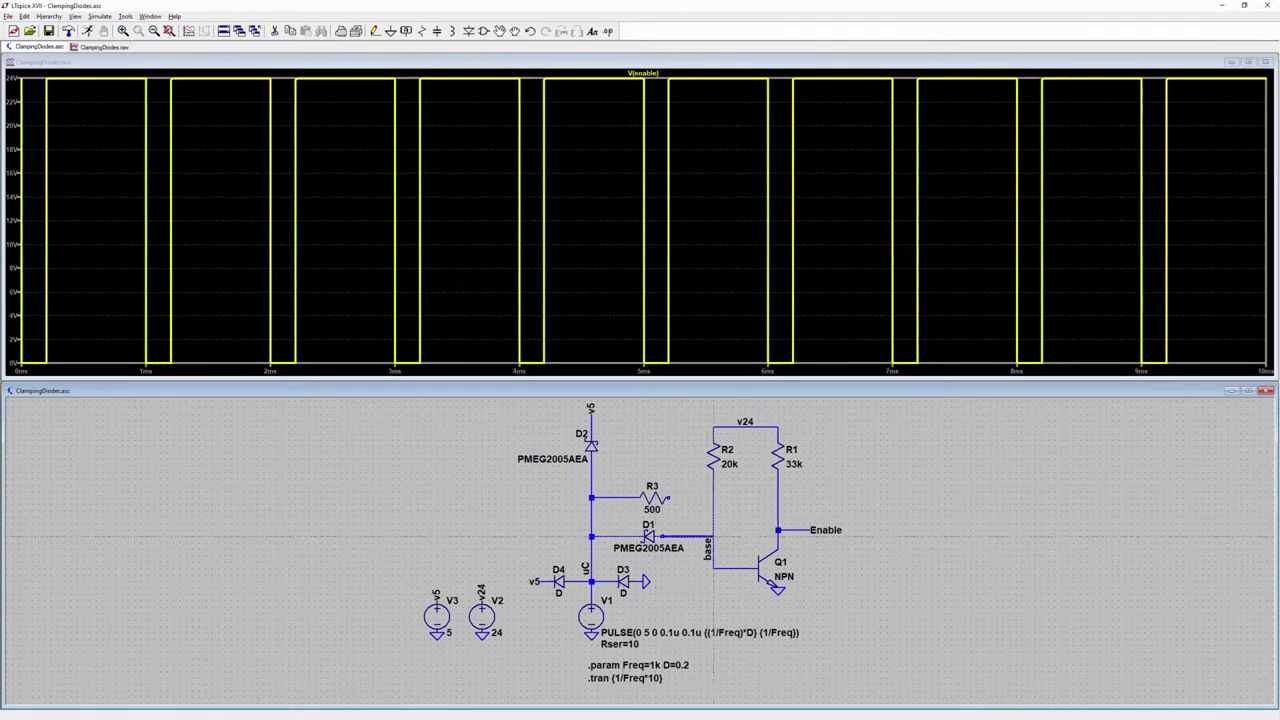
click(713, 537)
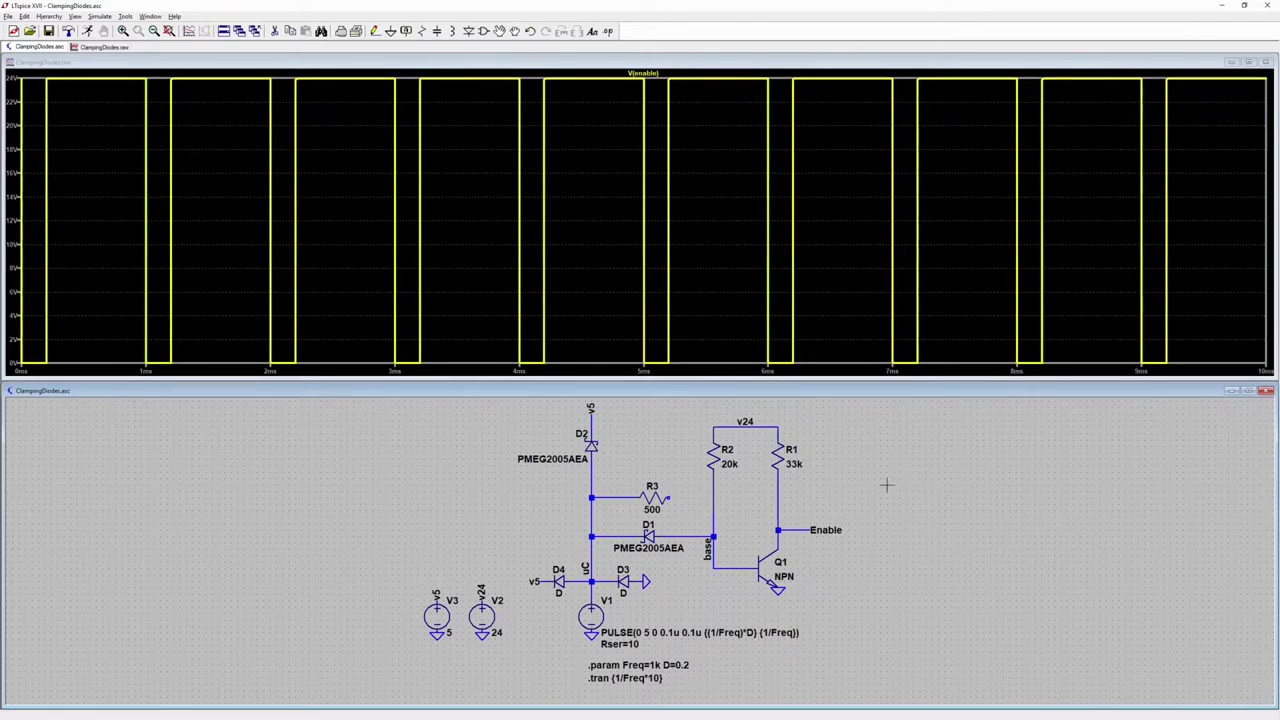
Step: Plot R3's current on its own, then rerun the simulation and add D1's current to the plot
click(652, 496)
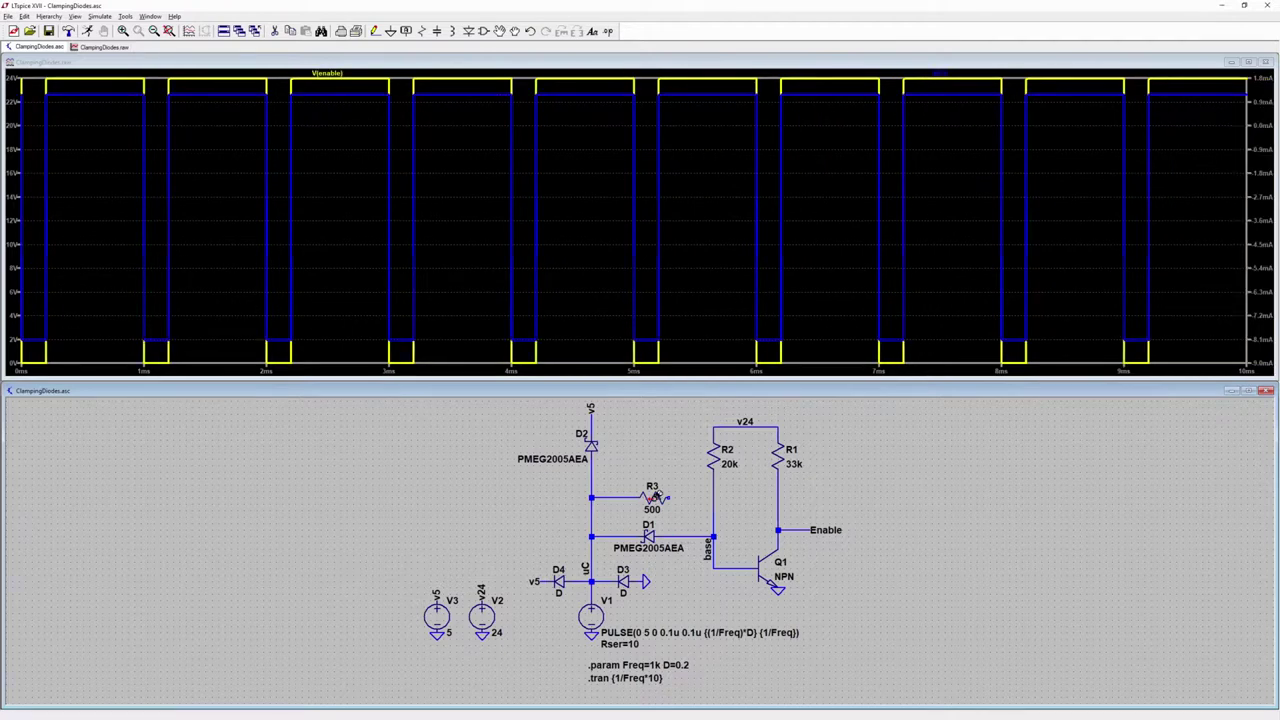
click(652, 496)
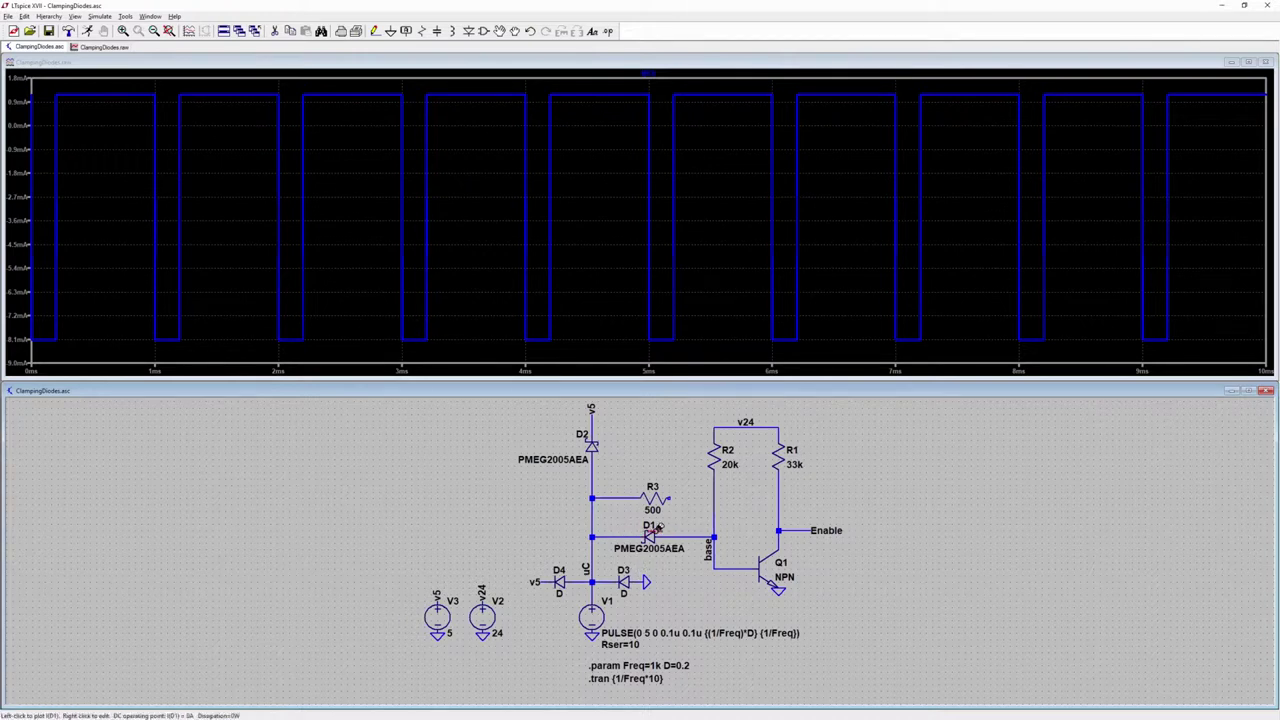
click(87, 31)
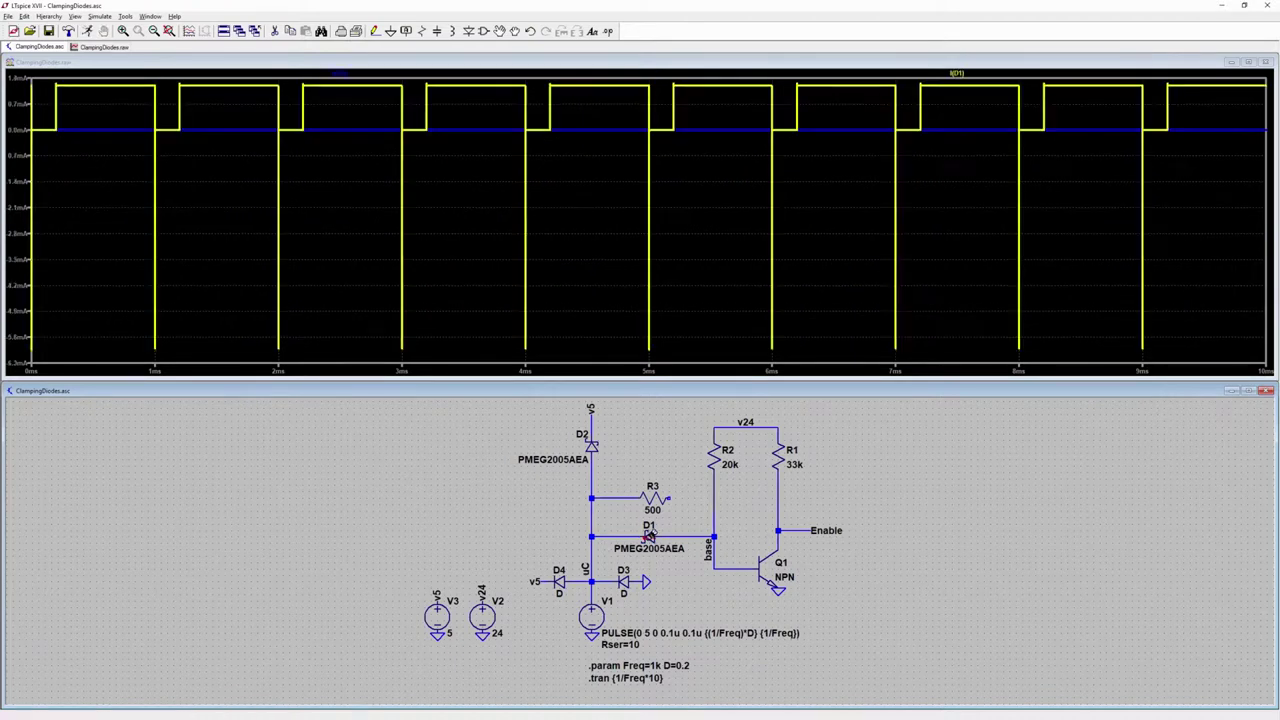
Step: Plot D1's current on its own
click(648, 536)
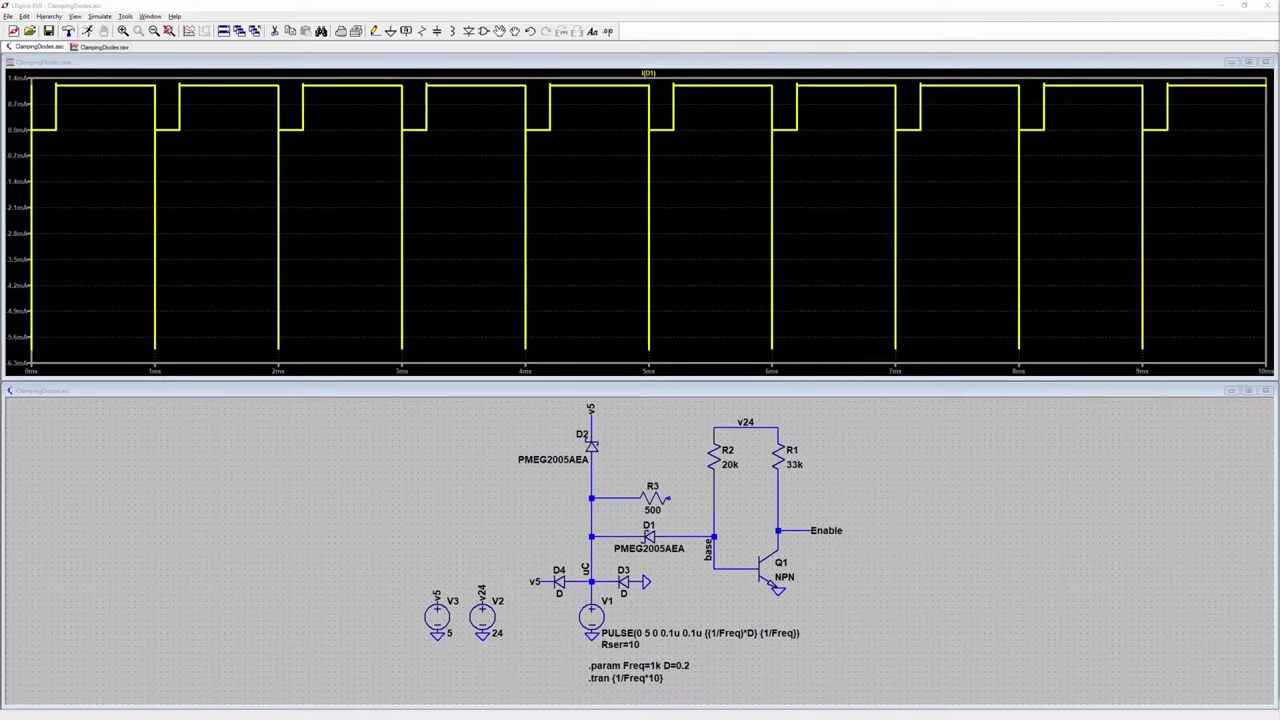
click(880, 568)
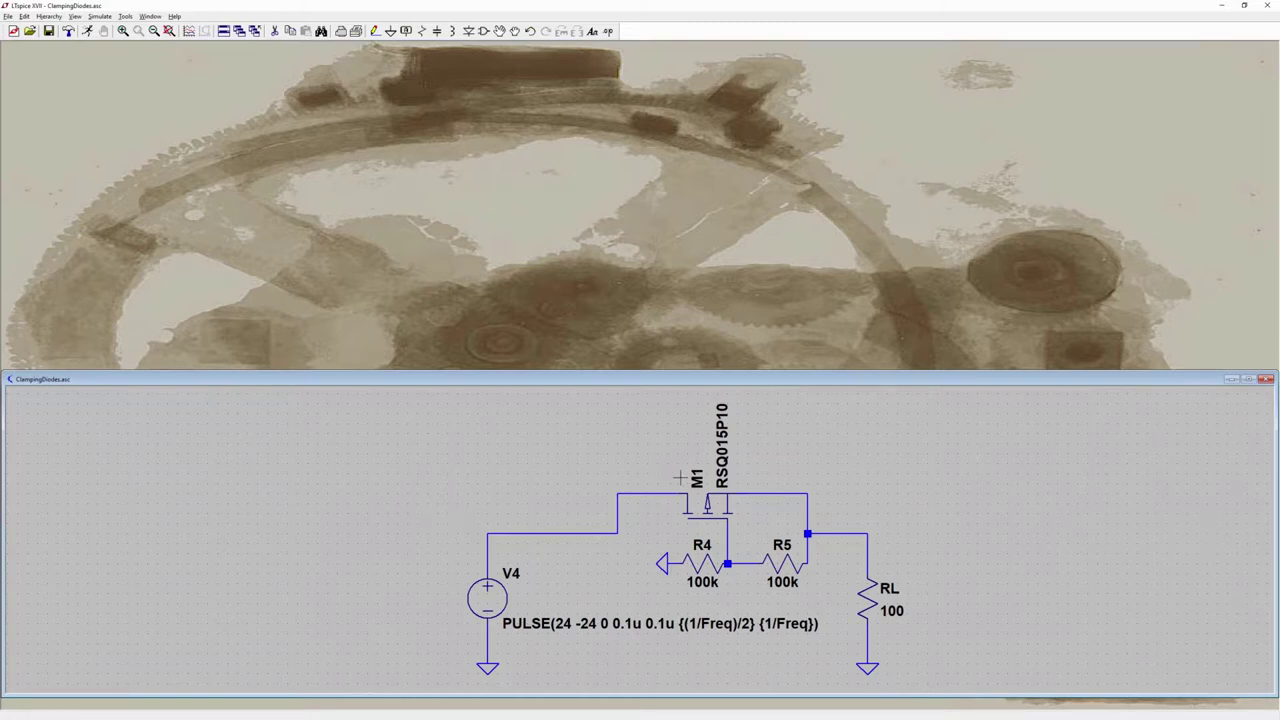
Step: Simulate the M1 circuit with the ±24 V pulse source, plot the voltage across M1, and examine one positive pulse up close
key(d)
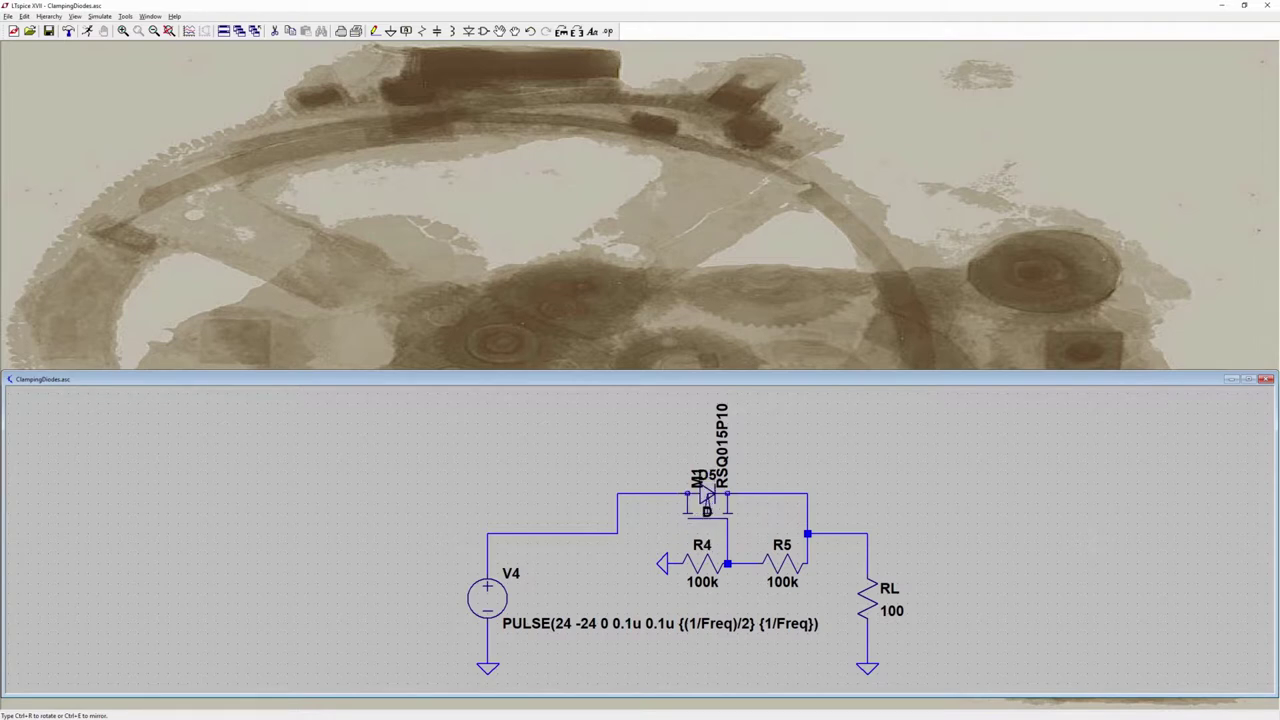
key(Escape)
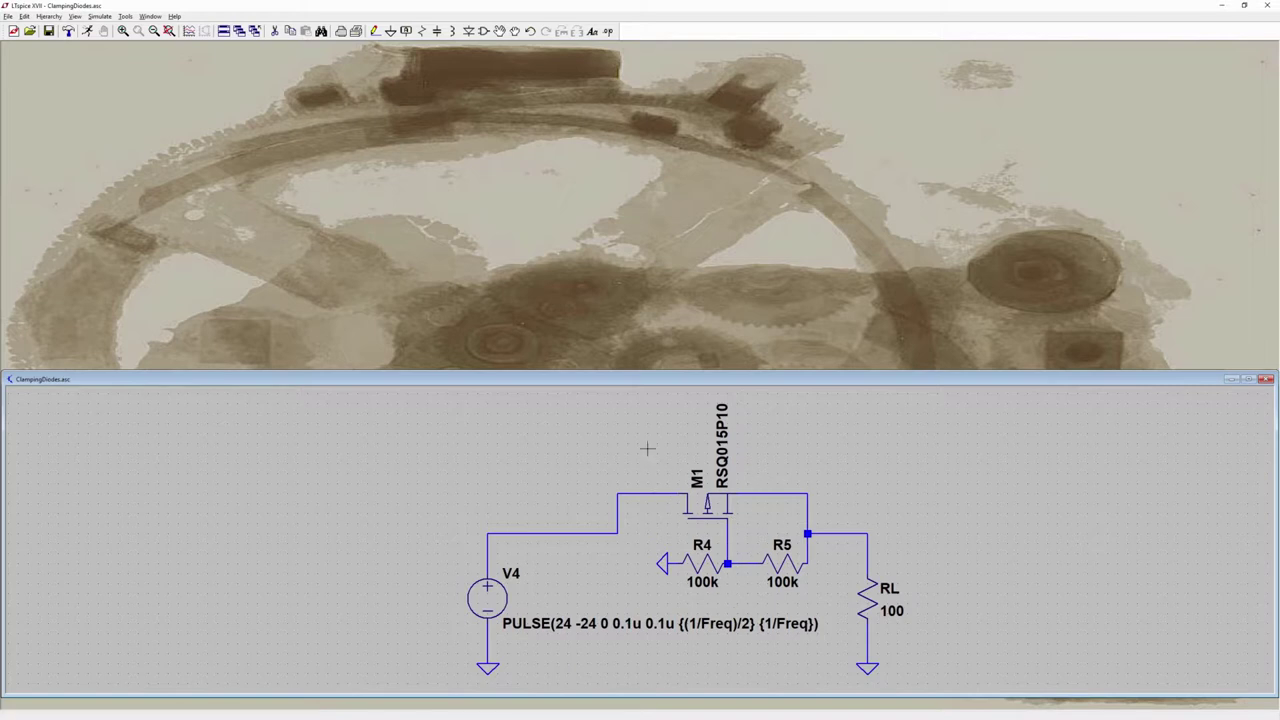
click(88, 31)
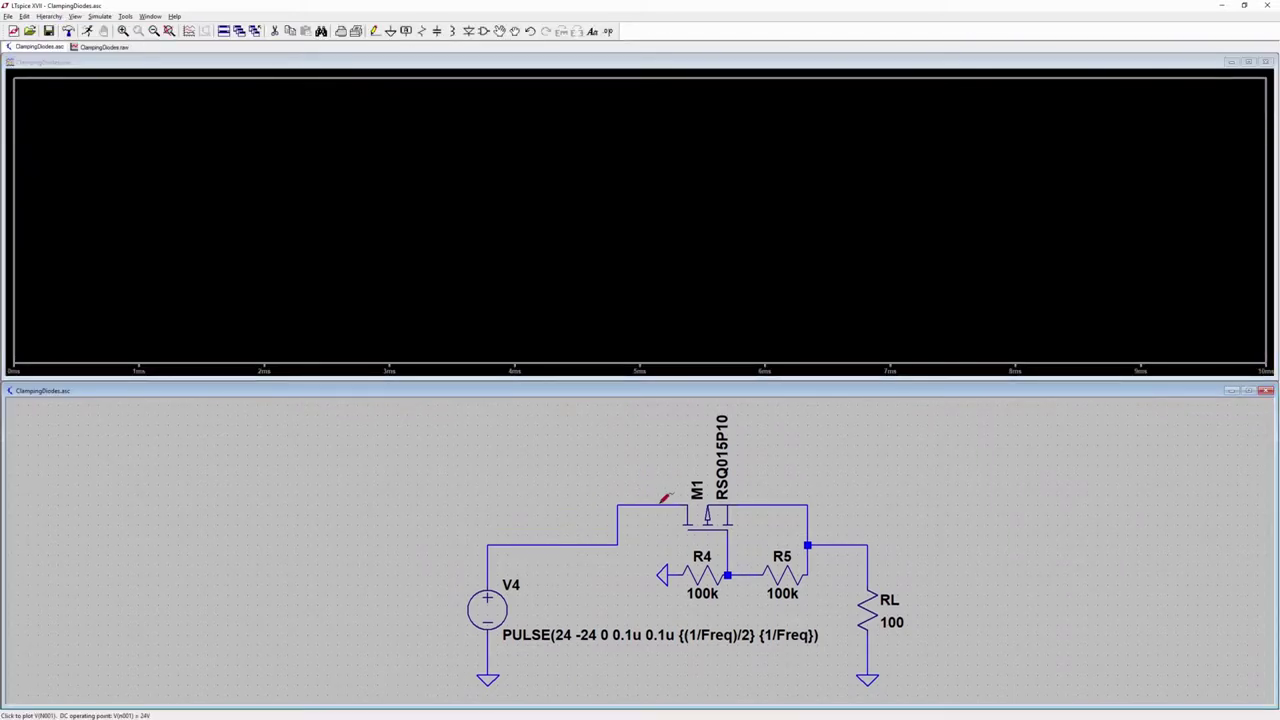
drag(662, 505, 762, 505)
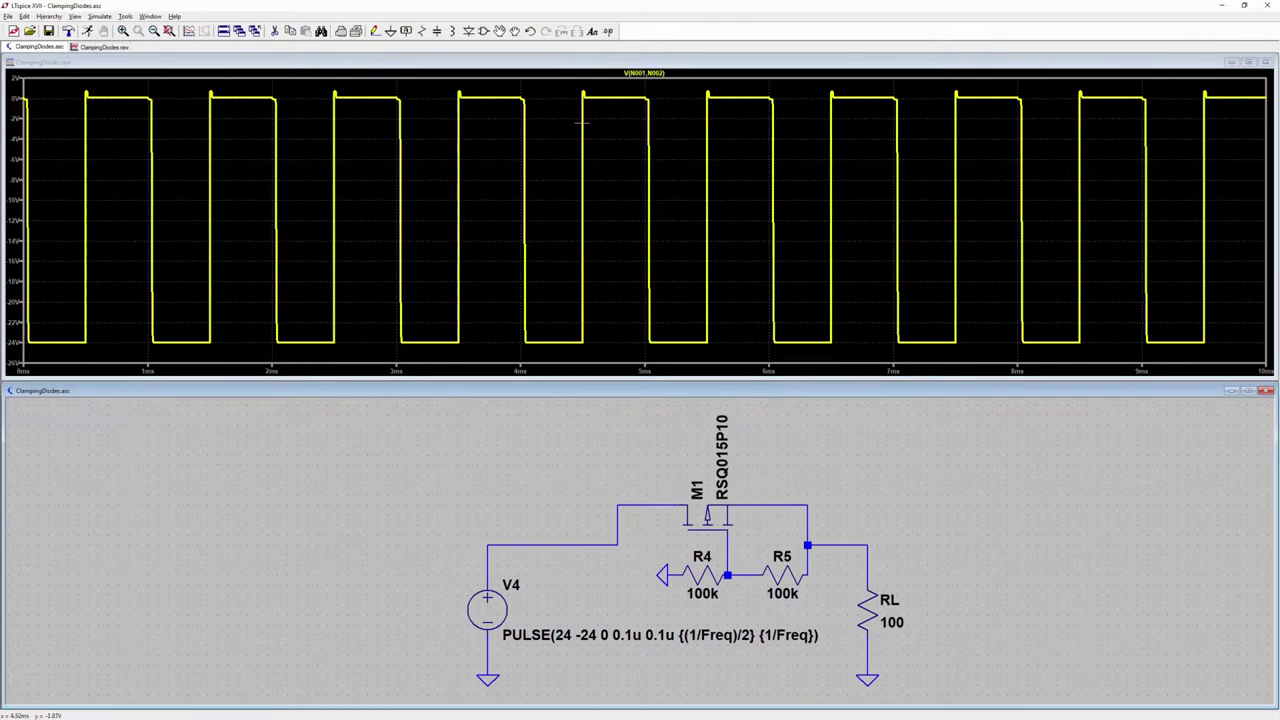
drag(562, 82, 655, 104)
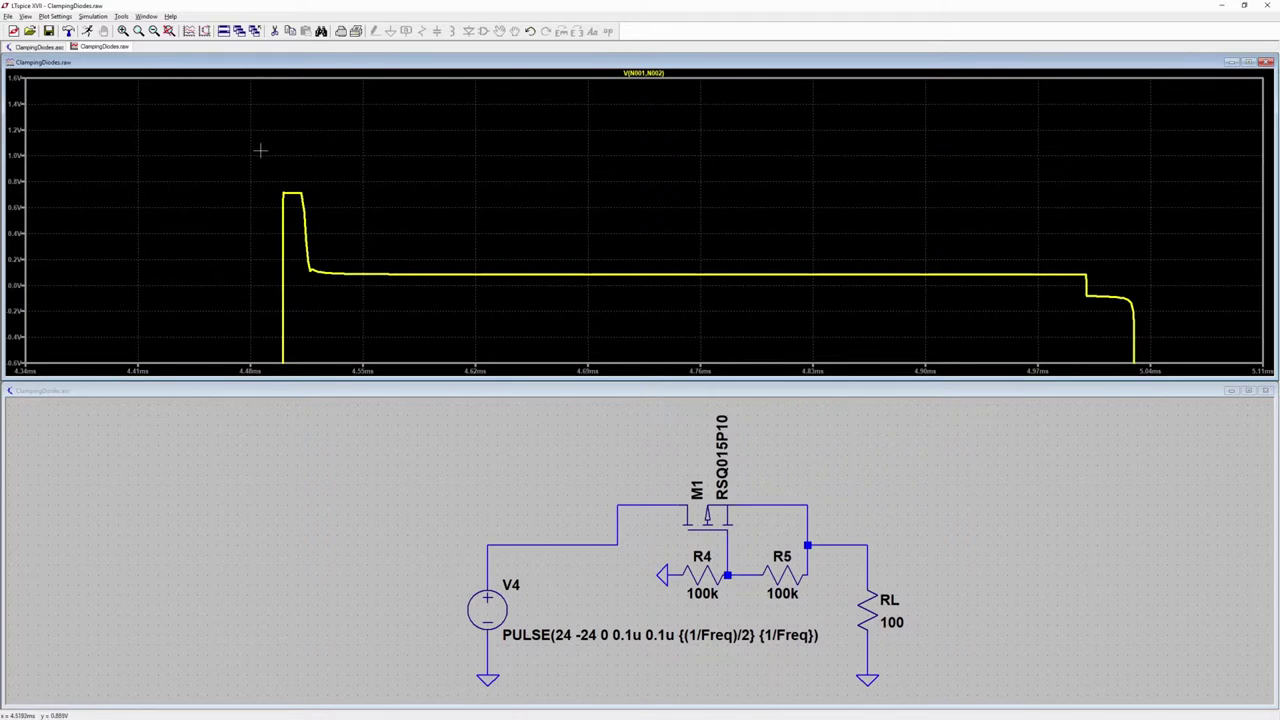
click(170, 31)
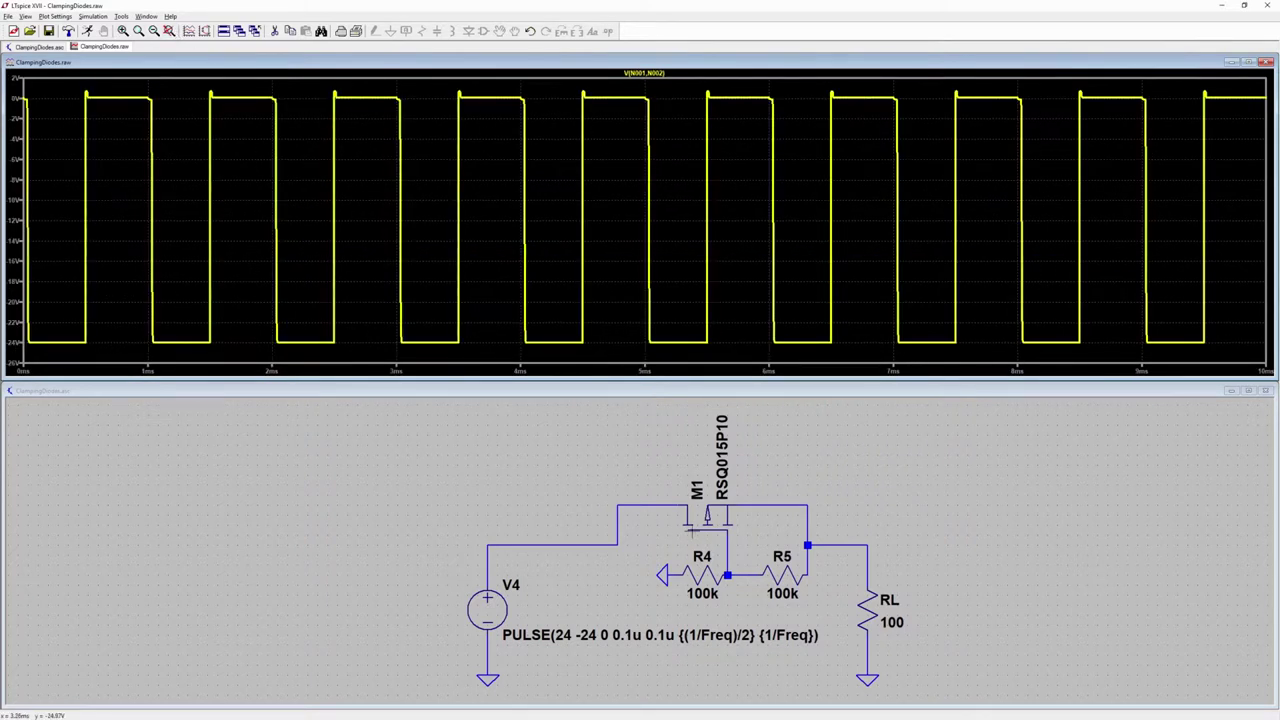
Step: Plot the voltage at V4's output together with the load current over a few pulse periods
click(817, 479)
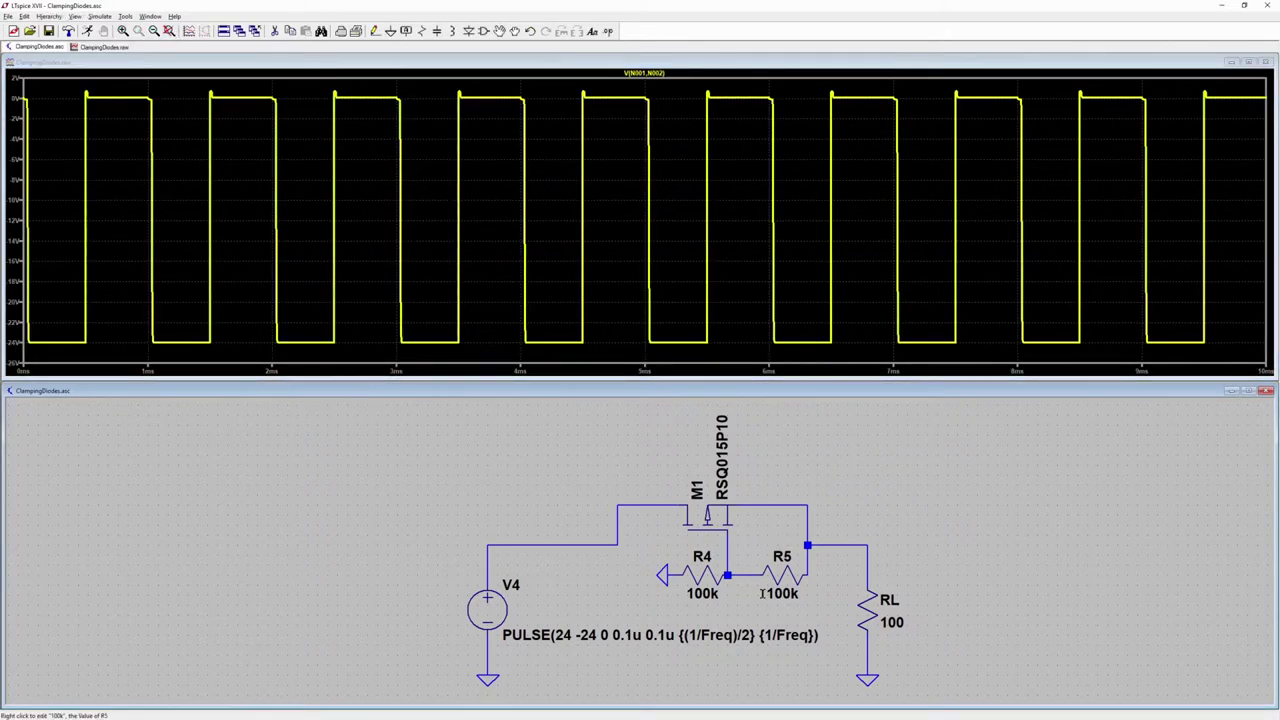
click(617, 506)
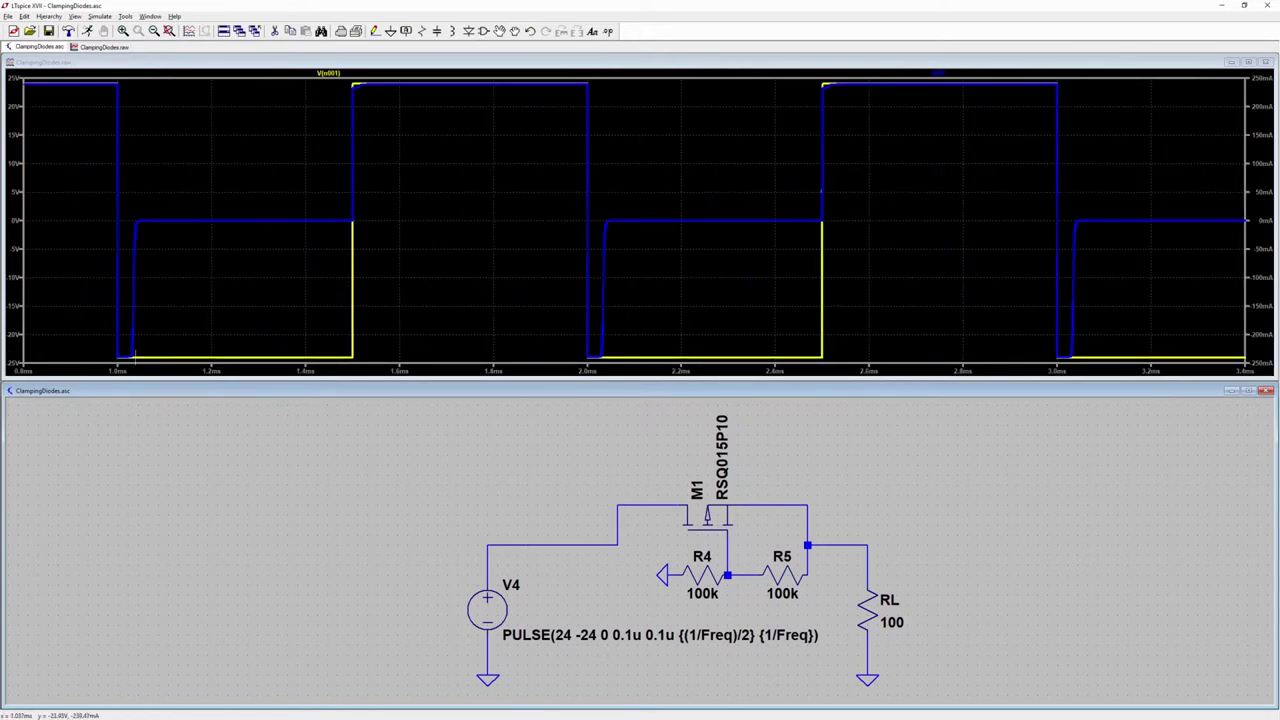